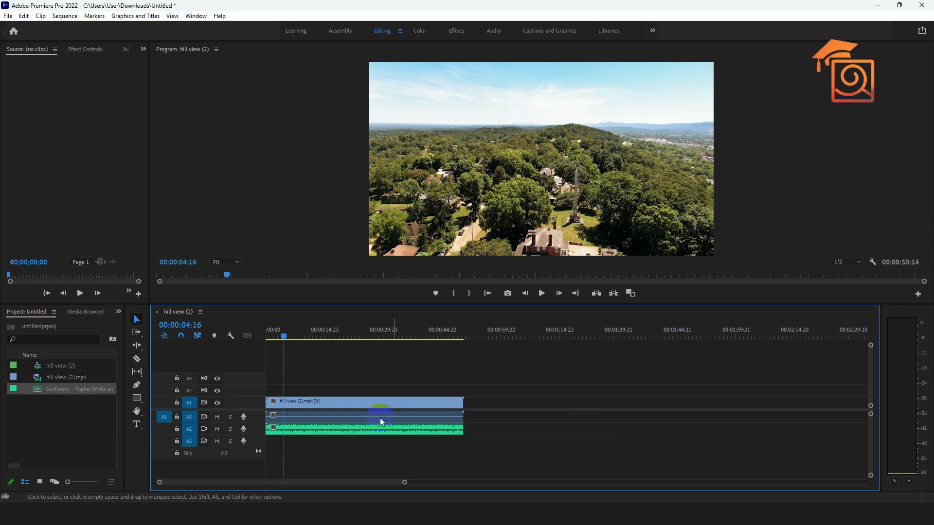
Turn off keyframing for the Volume Level of the music clip on audio track A2.
click(322, 429)
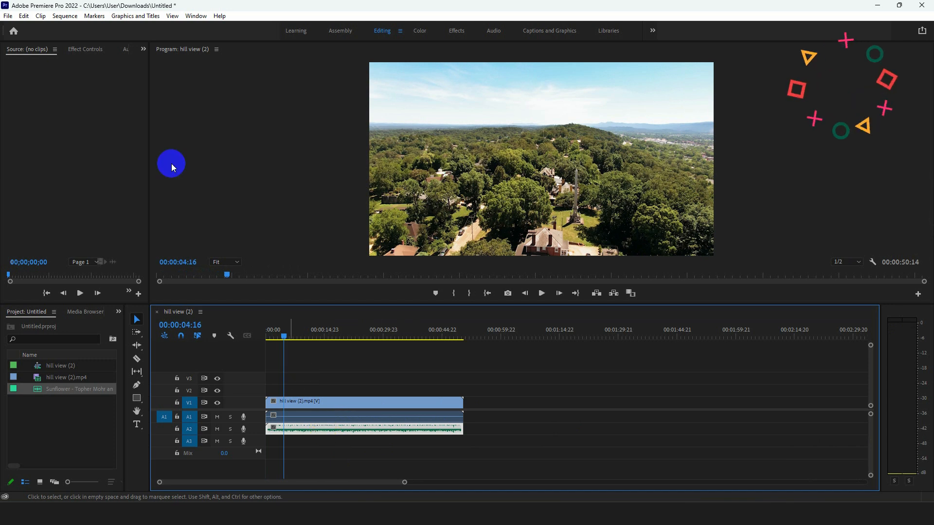
click(87, 49)
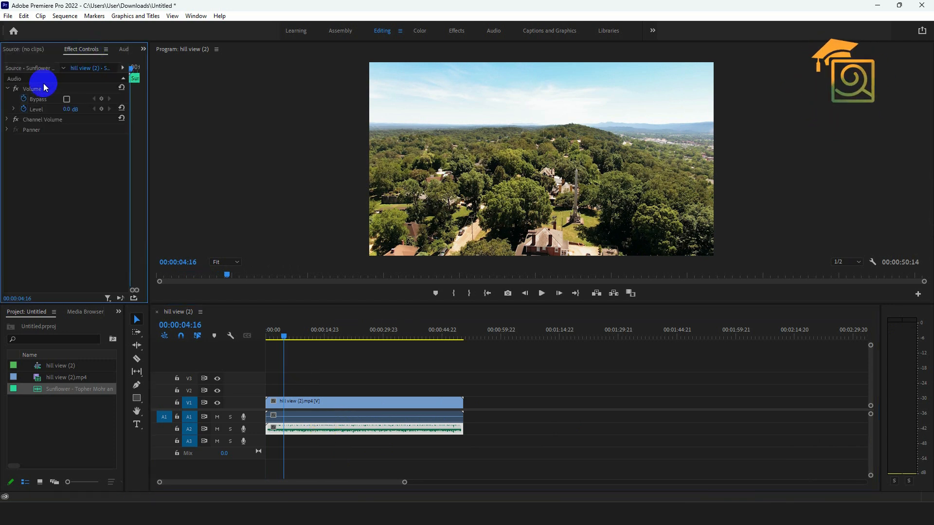
click(7, 90)
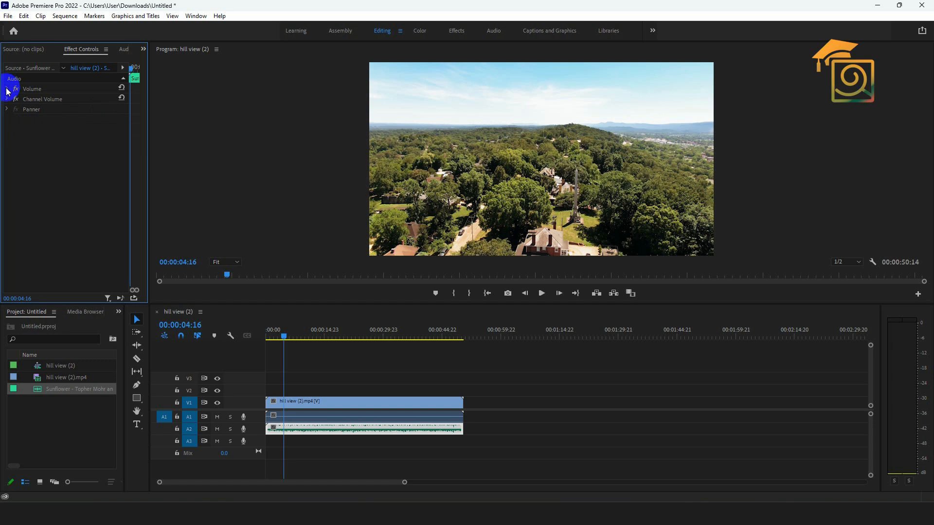
click(7, 90)
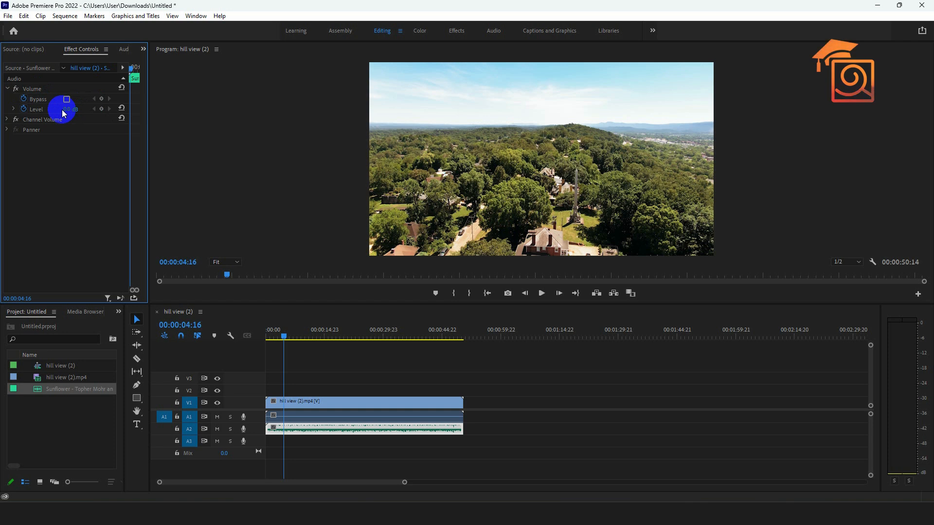
click(25, 109)
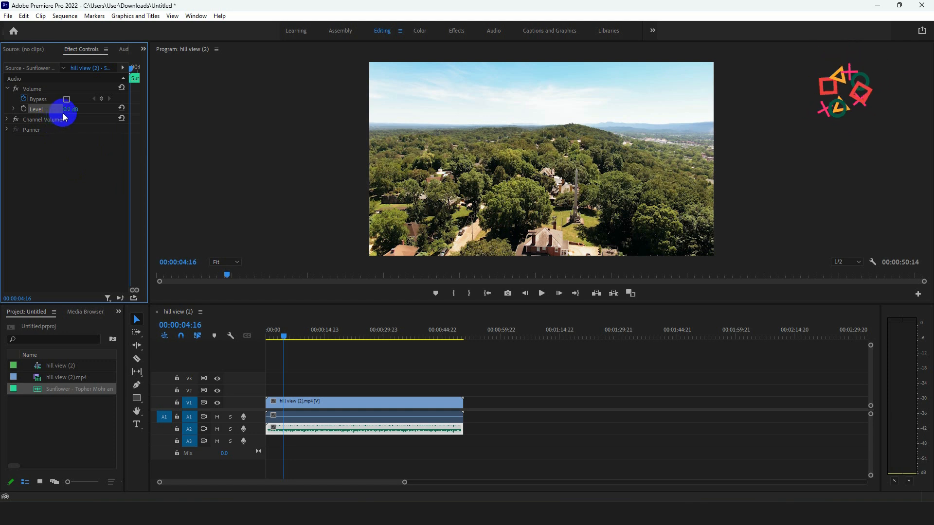
Raise the music clip's volume level to 15 dB and play the sequence from the beginning.
drag(66, 108, 132, 110)
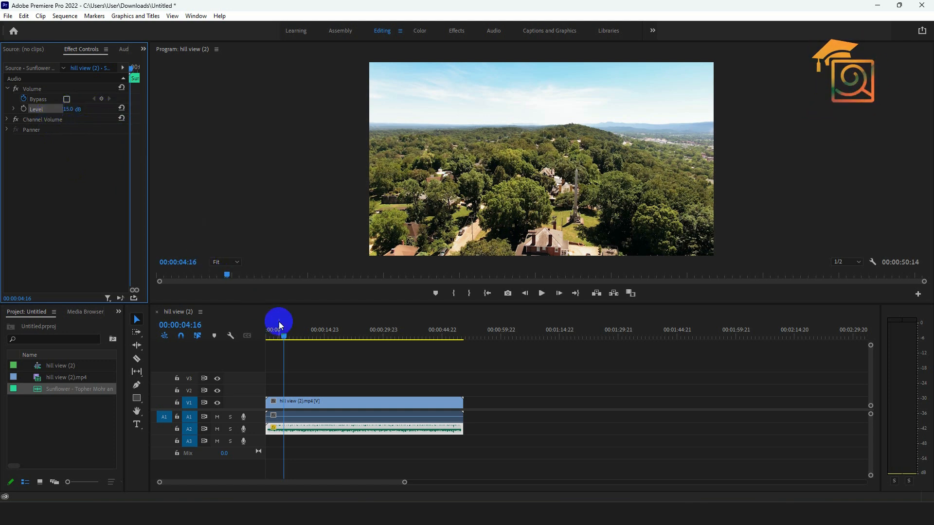
drag(284, 332, 265, 333)
key(space)
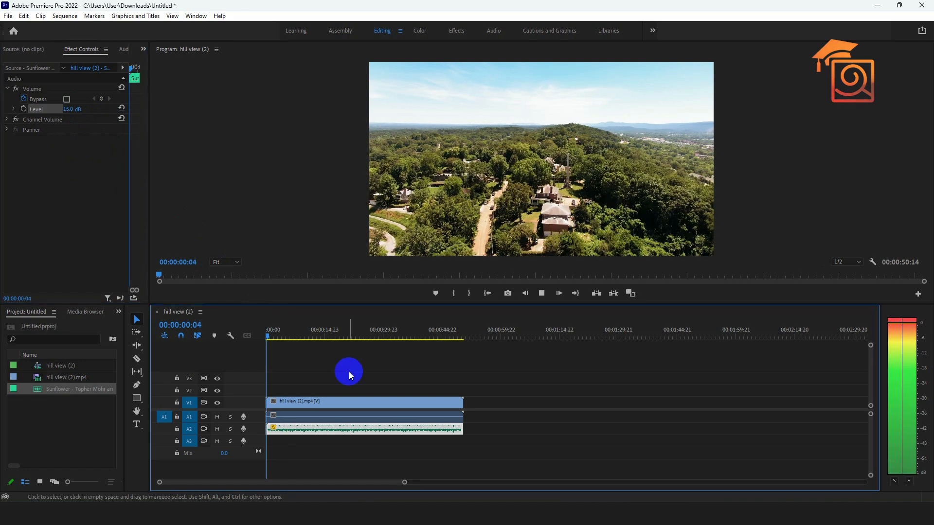
key(space)
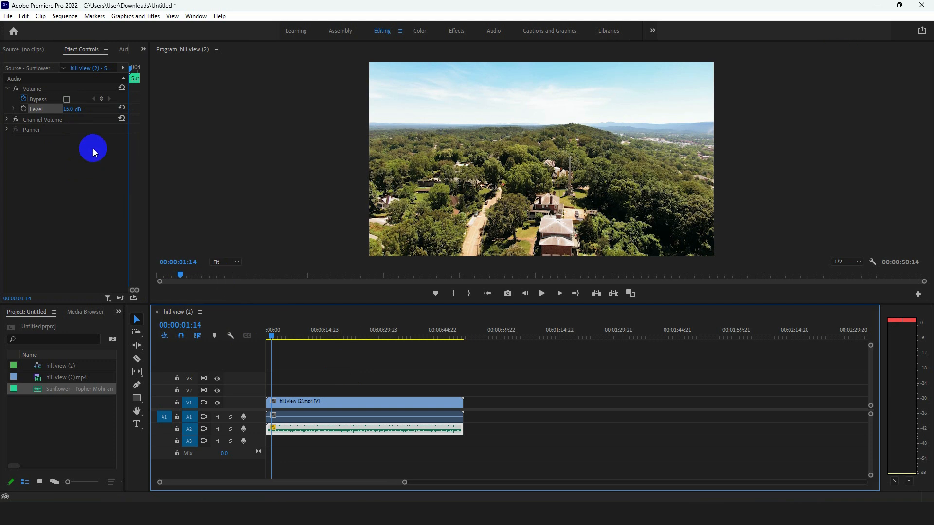
Set the music clip's volume level to -20 dB and play the sequence from the beginning.
click(71, 109)
text(-)
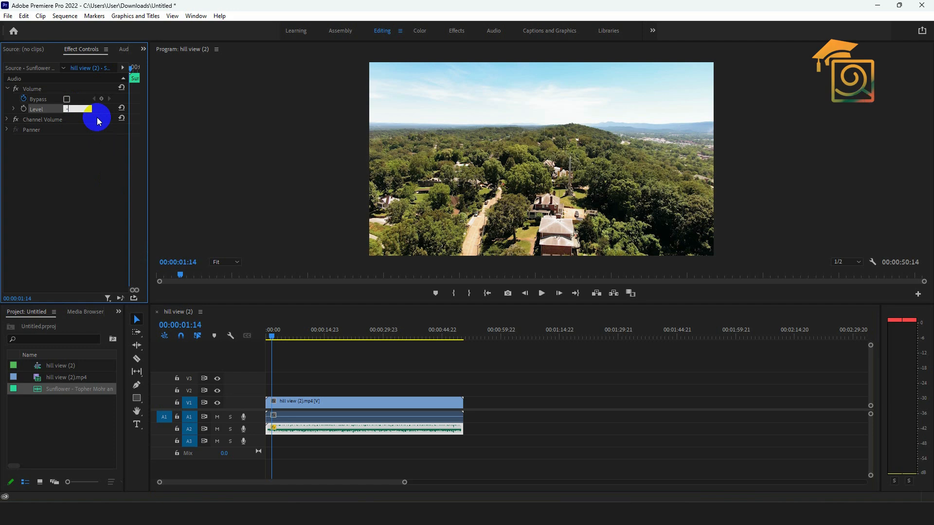
text(20)
key(Return)
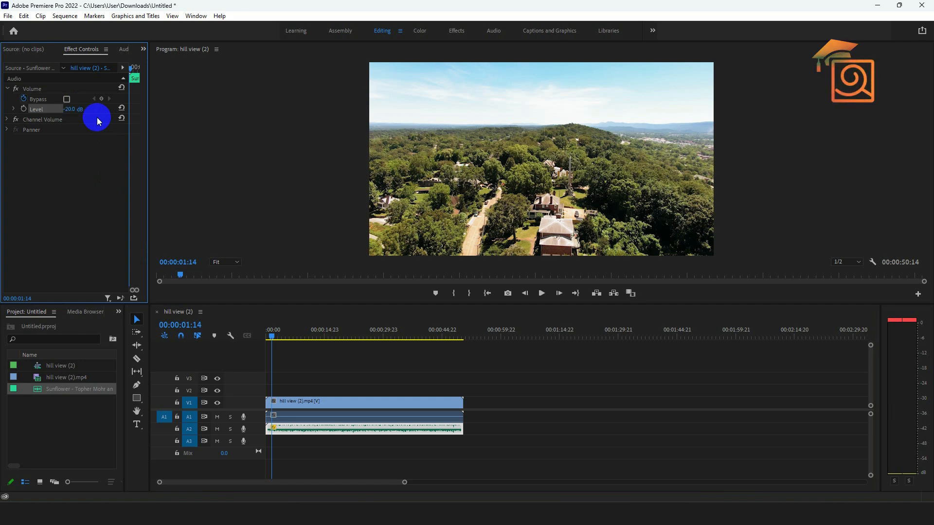
drag(271, 335, 267, 334)
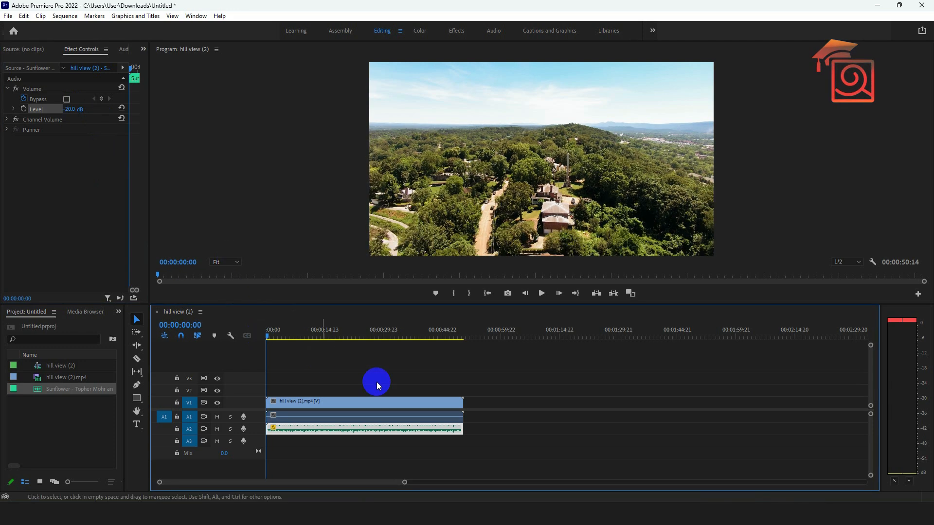
key(space)
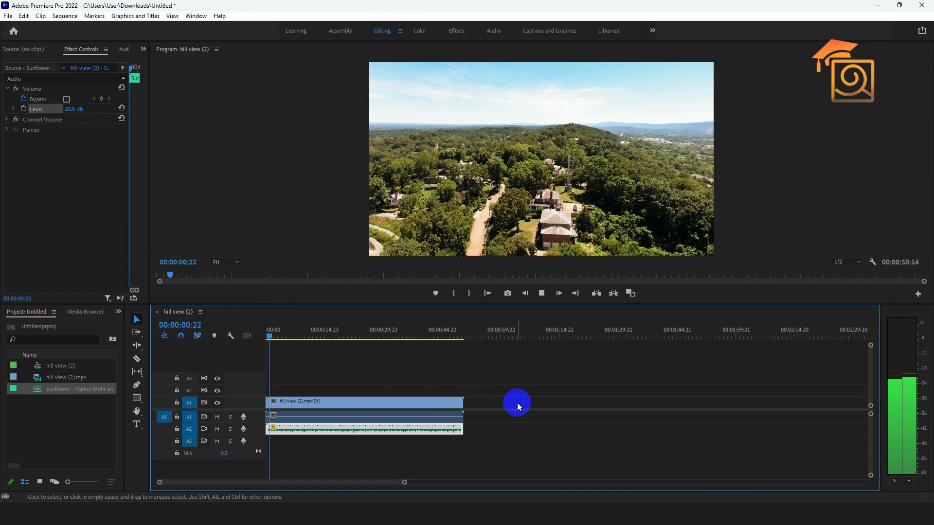
key(space)
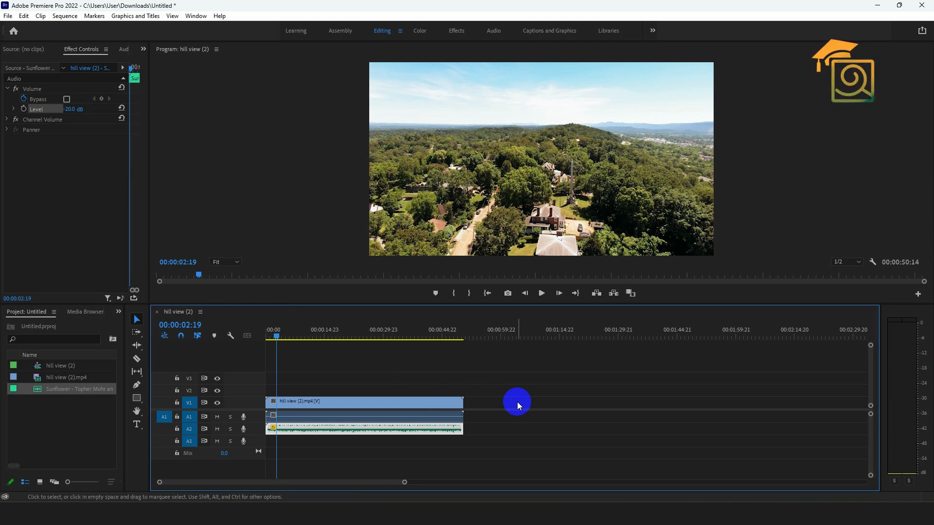
Set the music clip's volume level to 0 dB and deselect the clip.
click(77, 108)
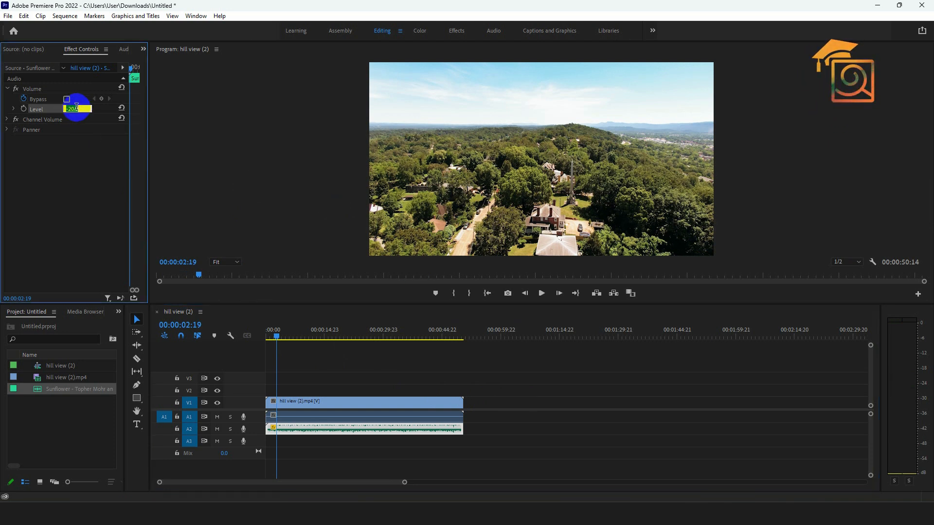
text(0)
key(Return)
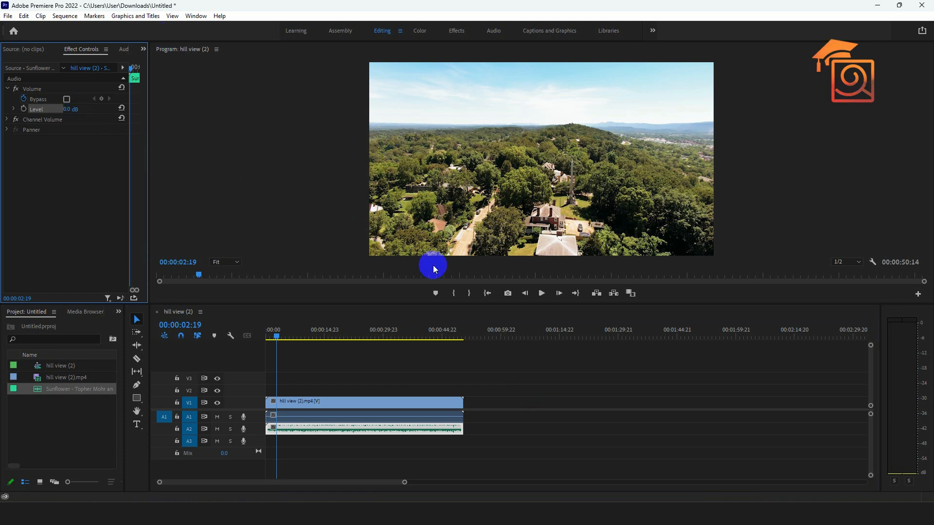
click(475, 410)
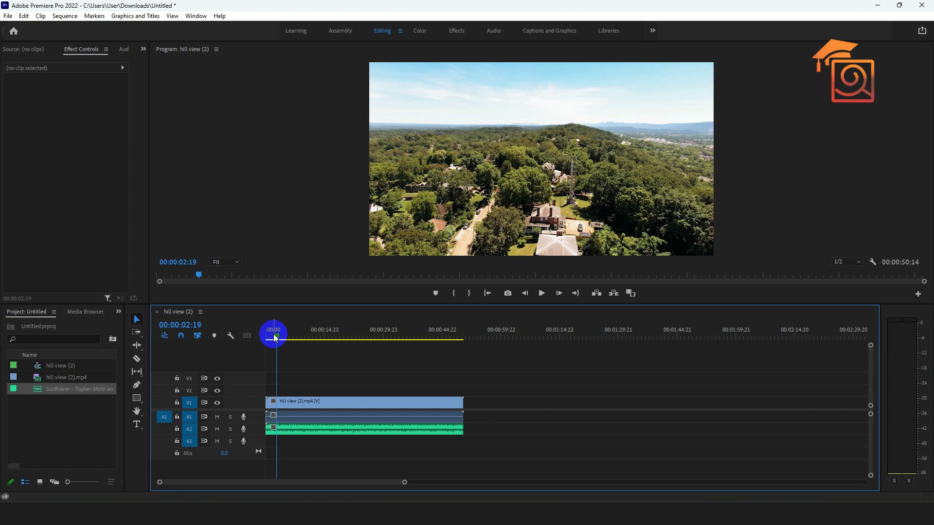
Play the opening of the sequence from 00:00:00:00 to hear how abruptly the music starts.
drag(275, 338, 209, 329)
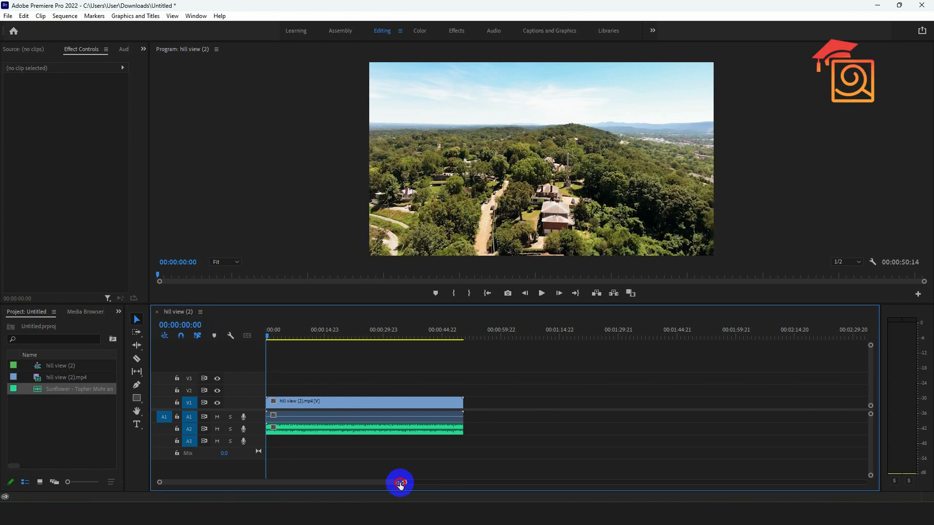
drag(400, 482, 343, 483)
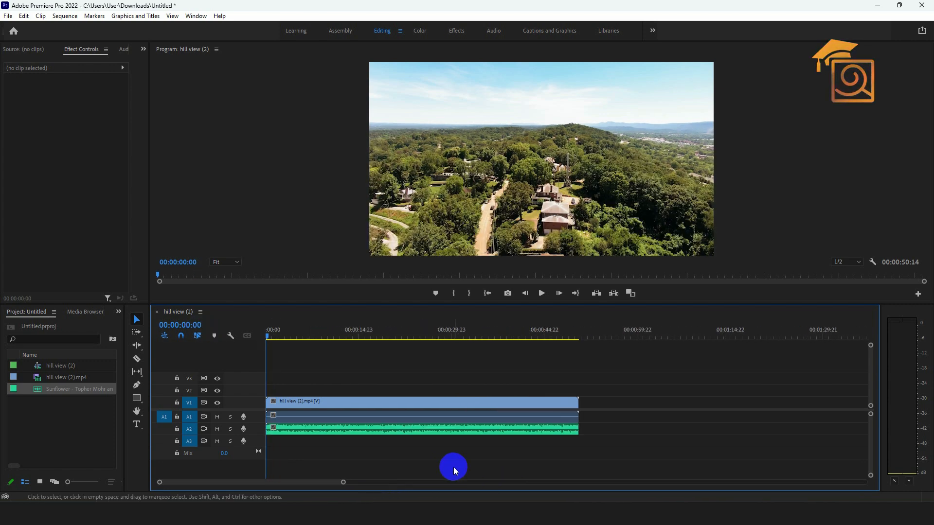
key(space)
key(space)
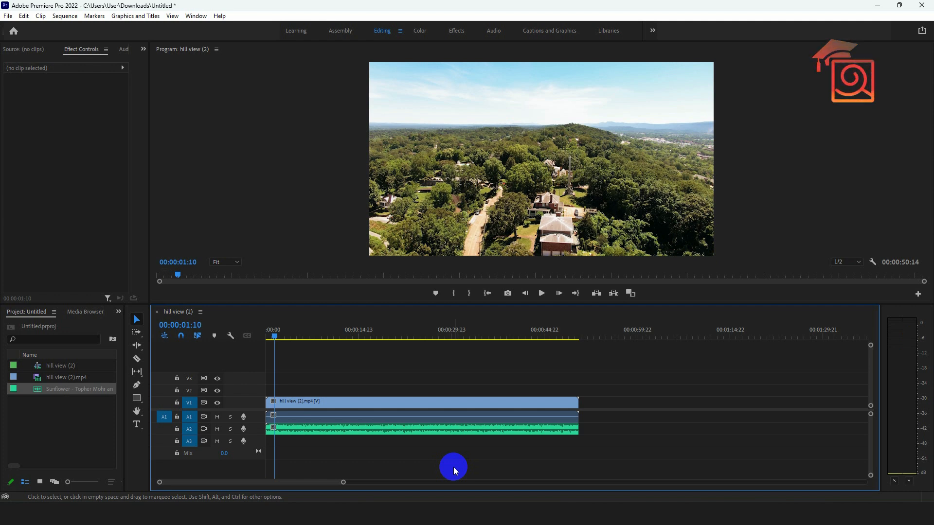
Search the effects for "expon" to find the Exponential Fade audio transition.
click(119, 313)
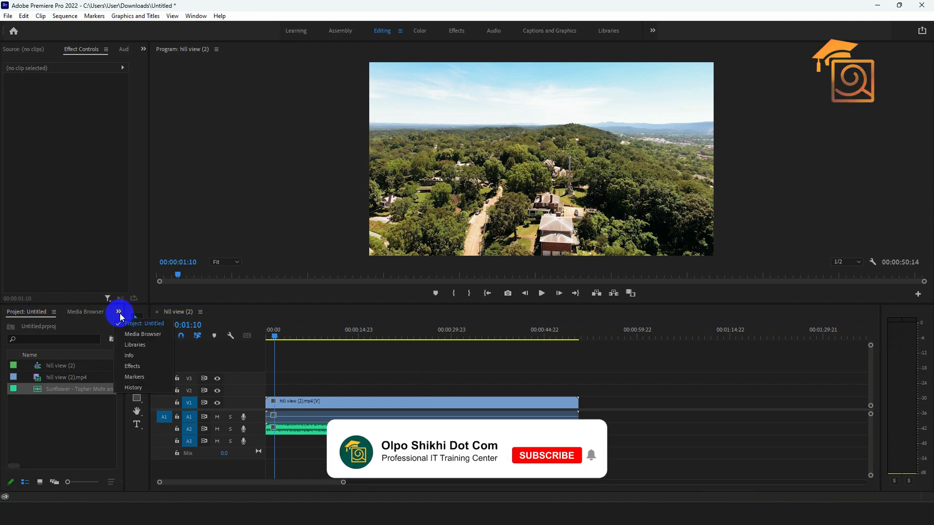
click(136, 371)
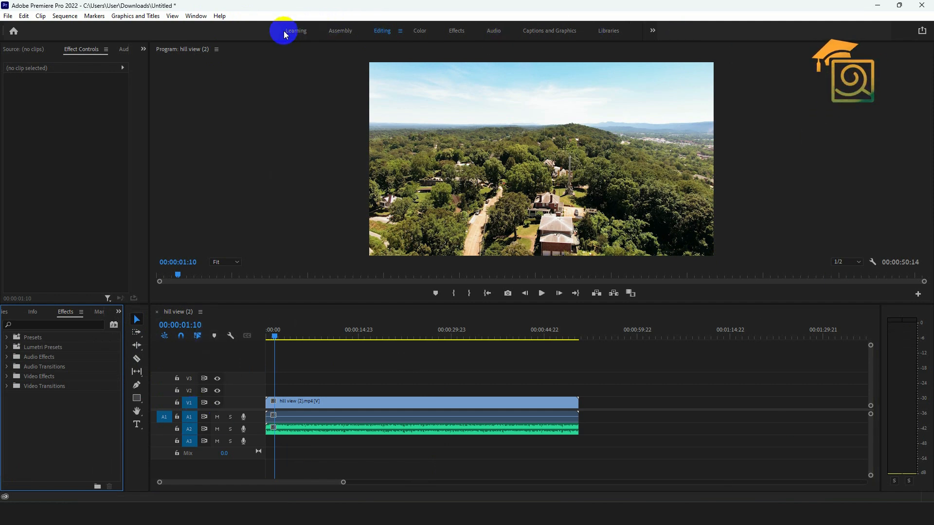
click(49, 323)
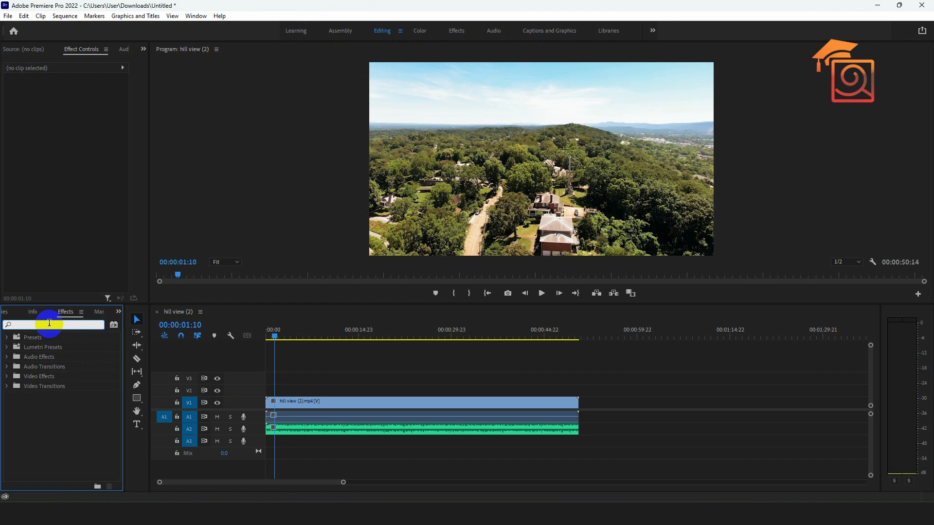
text(ex)
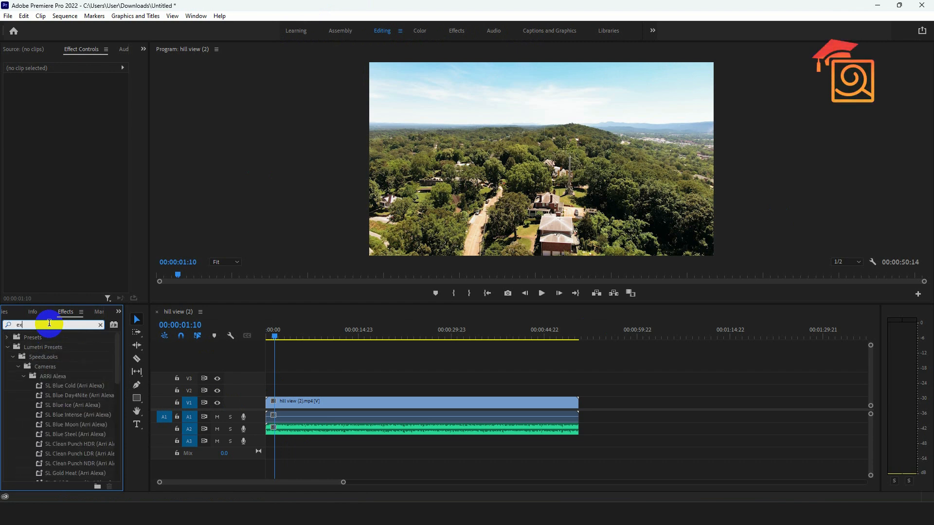
text(pon)
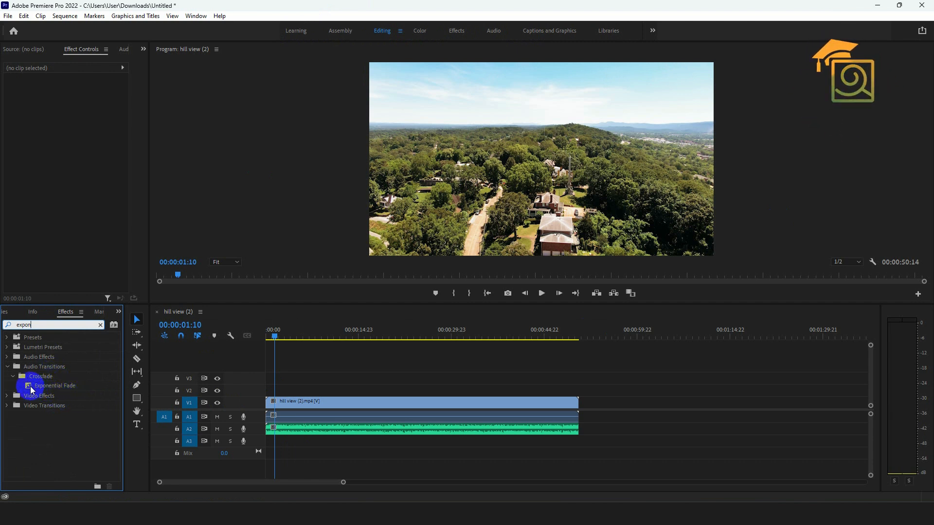
Apply the Exponential Fade transition to the start of the music clip on A2 and preview it from the beginning.
drag(29, 386, 272, 431)
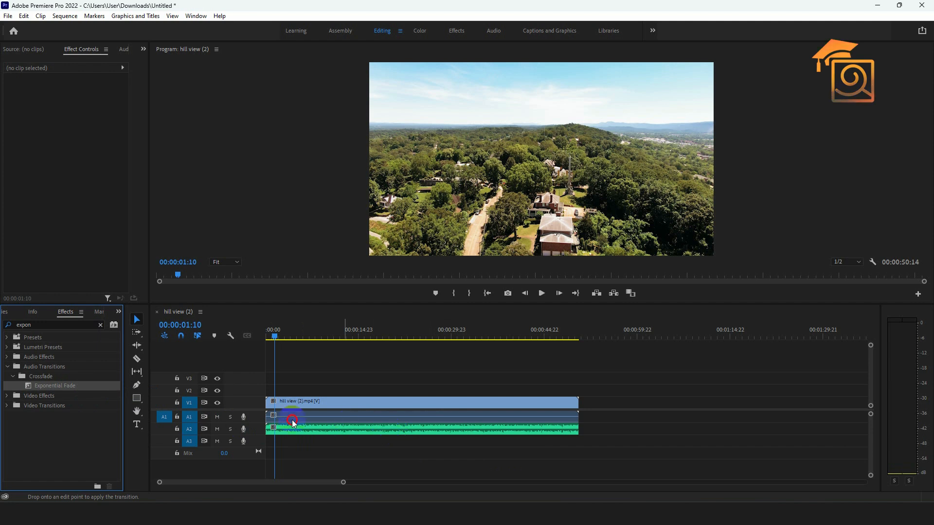
mouse_move(292, 421)
mouse_down()
mouse_move(261, 429)
mouse_move(576, 437)
mouse_move(440, 425)
mouse_move(272, 429)
mouse_up()
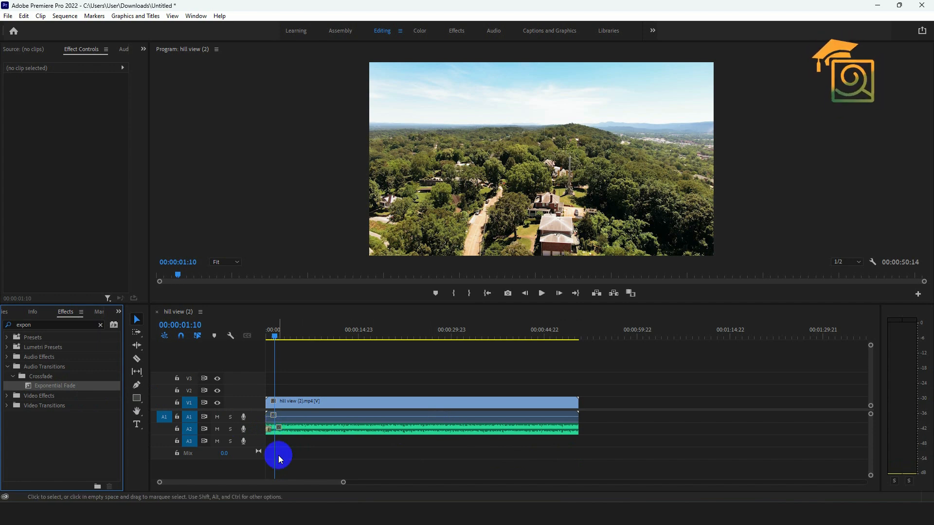
drag(274, 335, 212, 336)
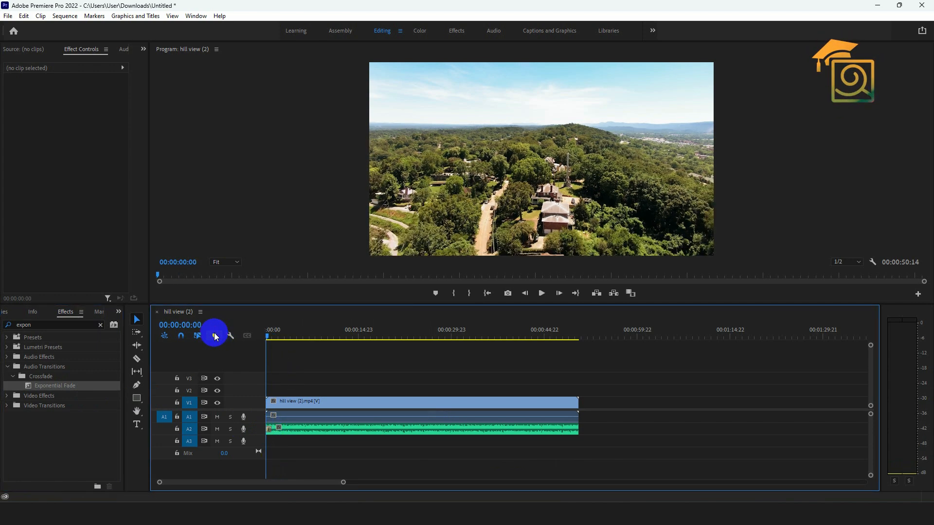
key(space)
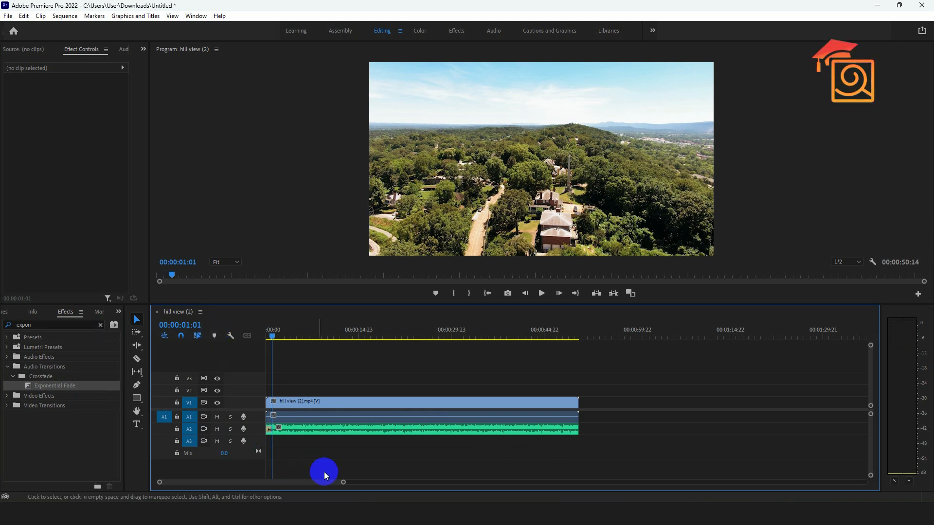
Set the duration of the Exponential Fade at the music clip's start to 00:00:02:00.
drag(339, 481, 277, 483)
click(331, 432)
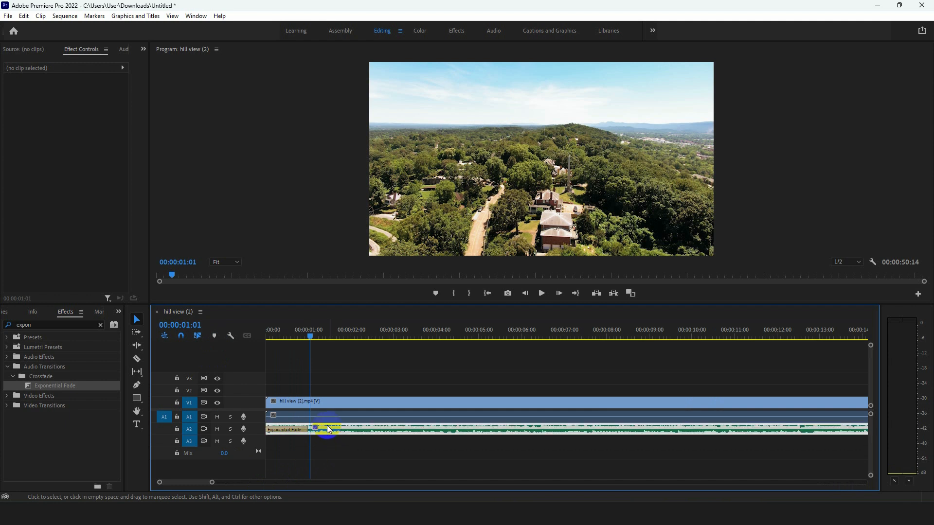
click(294, 431)
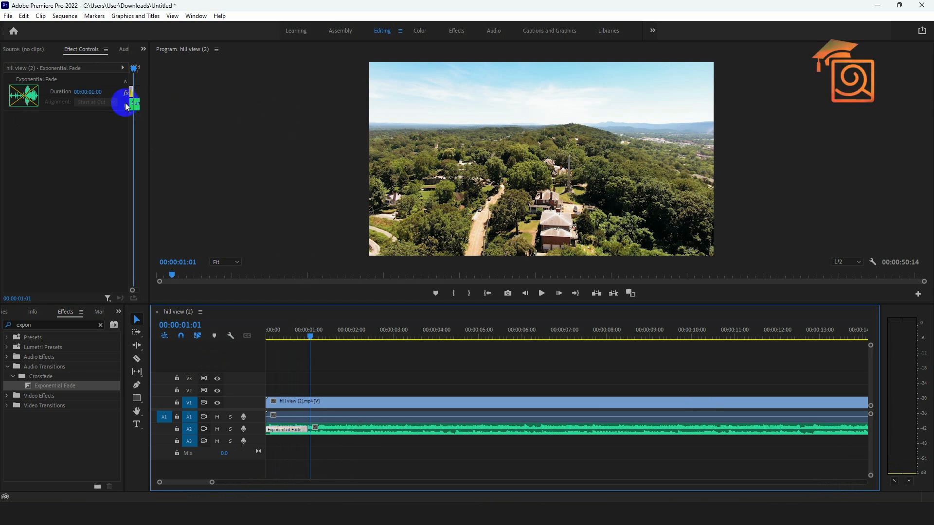
click(96, 91)
click(96, 91)
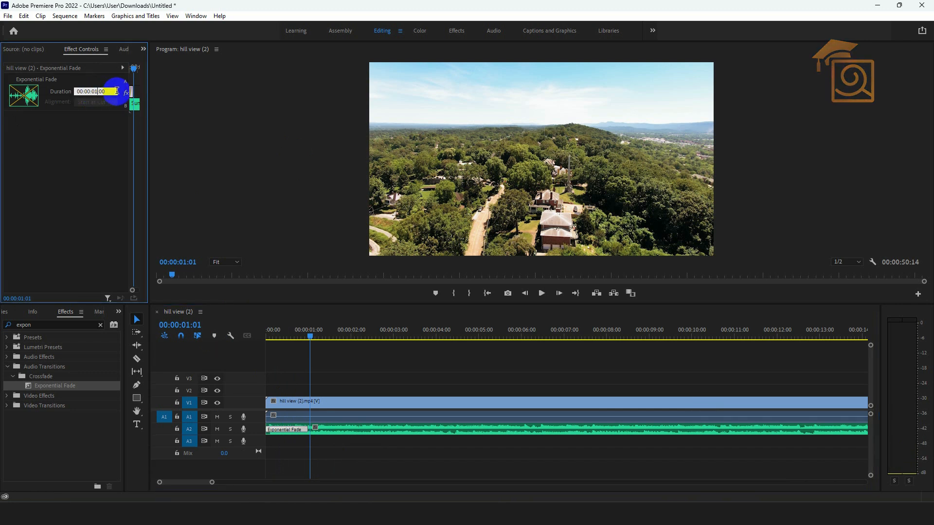
key(Return)
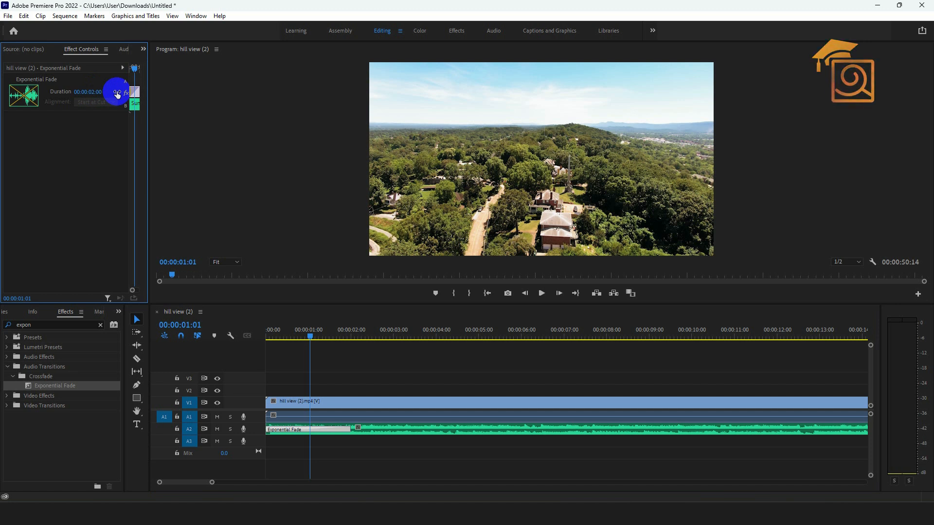
Play the sequence from the beginning to check the lengthened fade-in on the music clip.
drag(308, 334, 224, 339)
key(space)
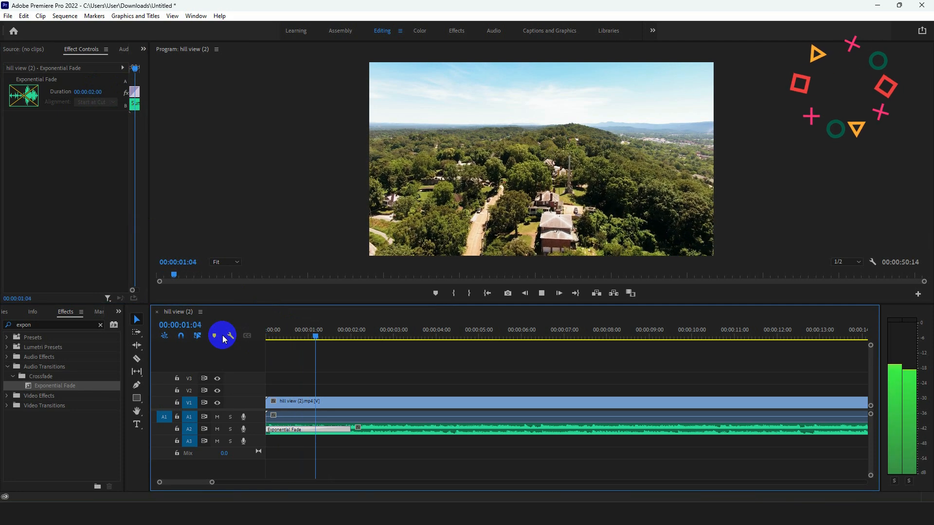
key(space)
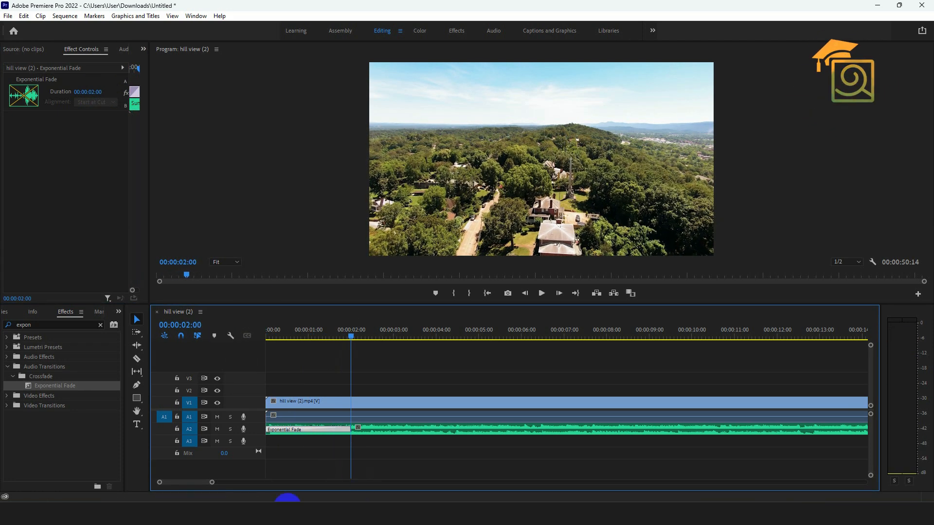
drag(215, 482, 374, 472)
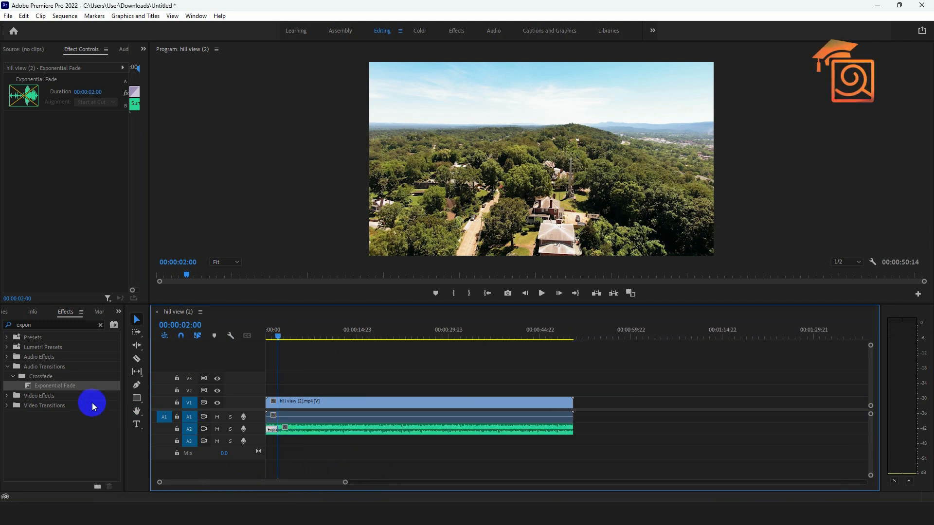
Apply the Exponential Fade transition to the end of the music clip on A2 and play the clip's ending to check it.
drag(46, 390, 572, 429)
click(569, 336)
key(=)
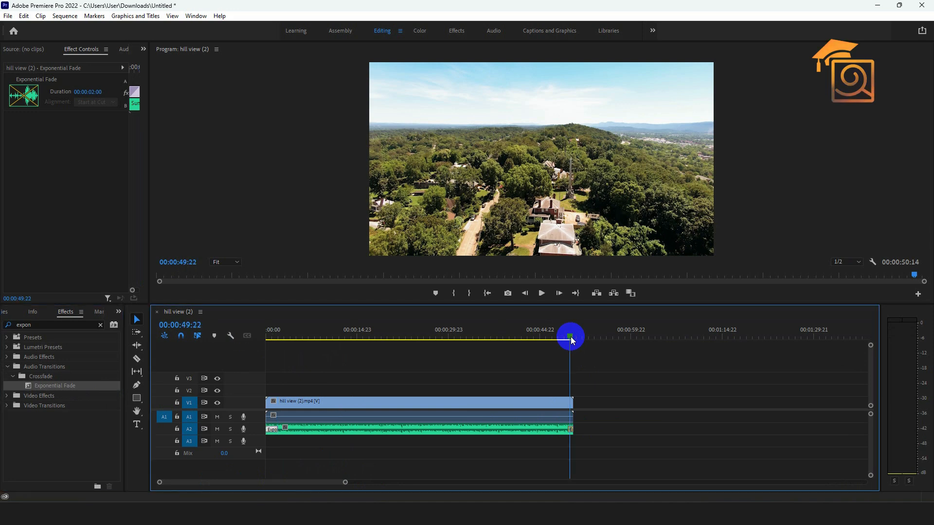
key(=)
key(=)
drag(570, 339, 517, 339)
key(space)
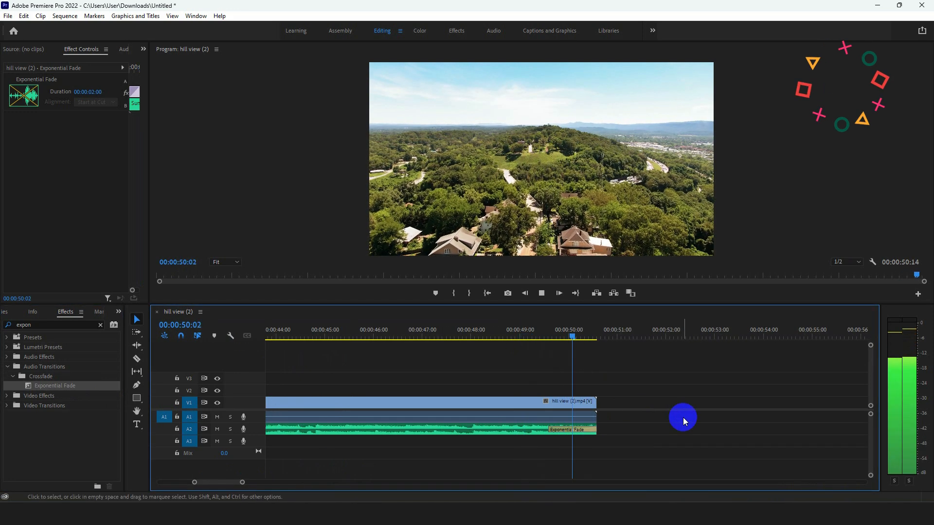
key(space)
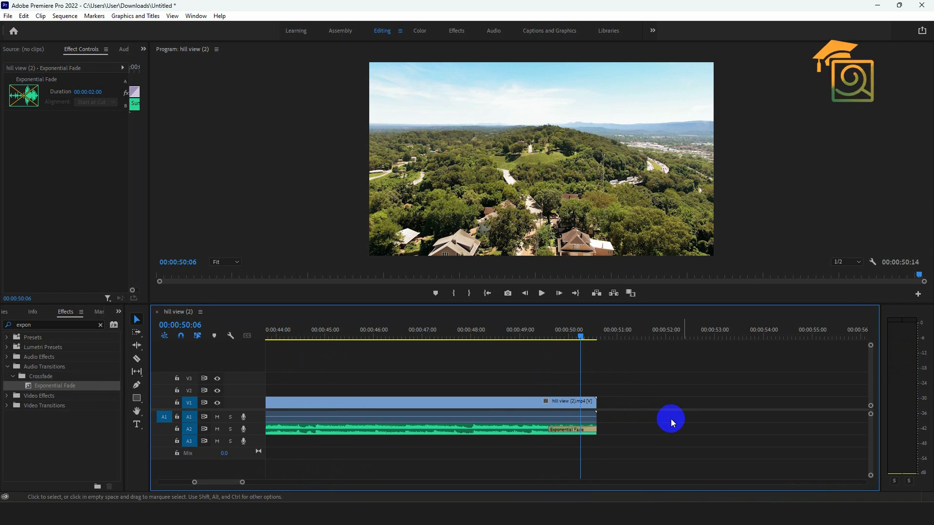
Try lengthening the Exponential Fade at the end of the music clip to 00:00:04:01 and preview the longer fade-out.
click(573, 434)
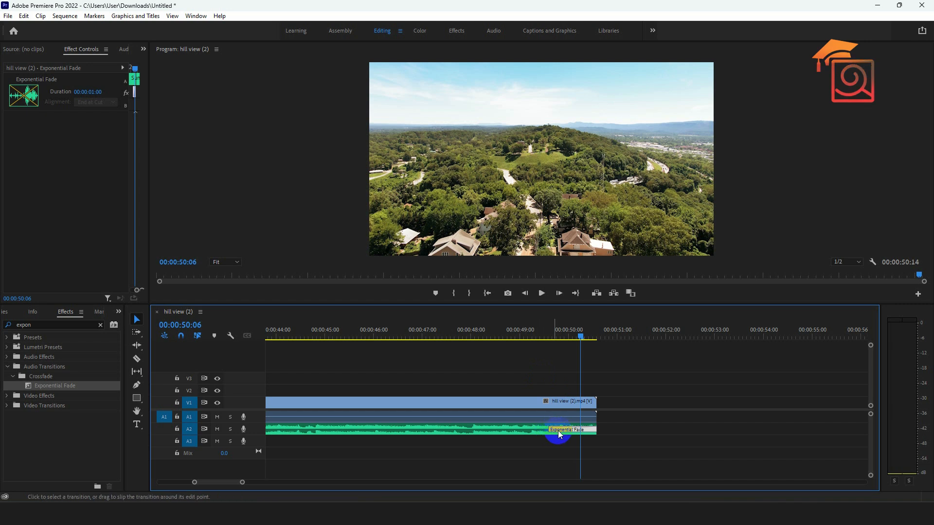
click(137, 320)
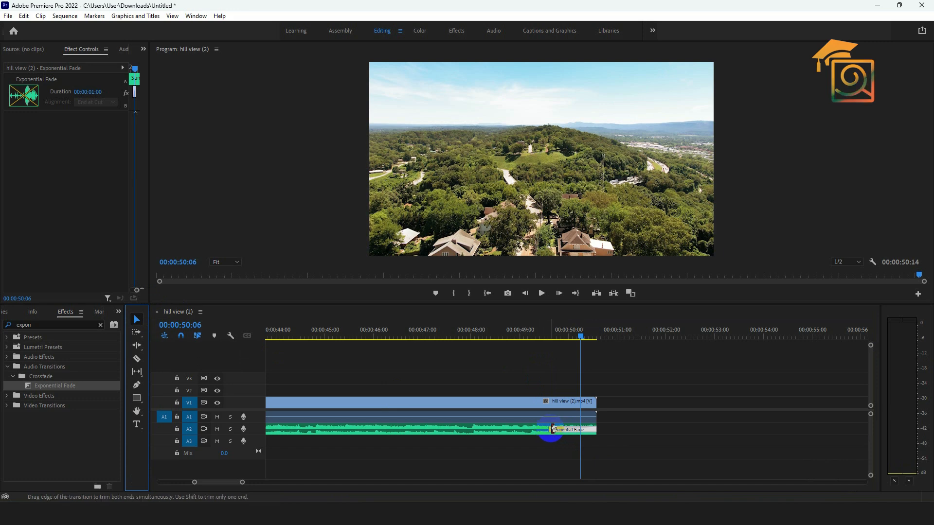
drag(554, 428, 404, 421)
drag(521, 340, 389, 349)
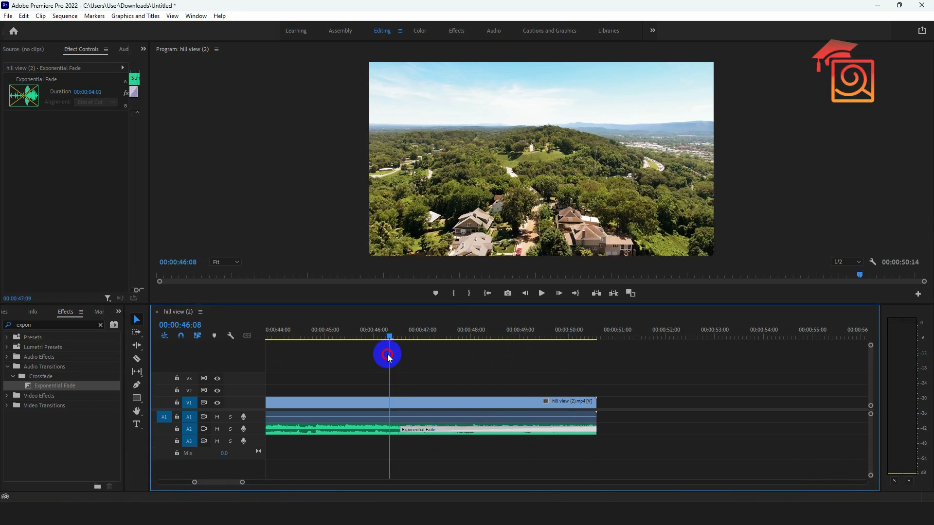
key(space)
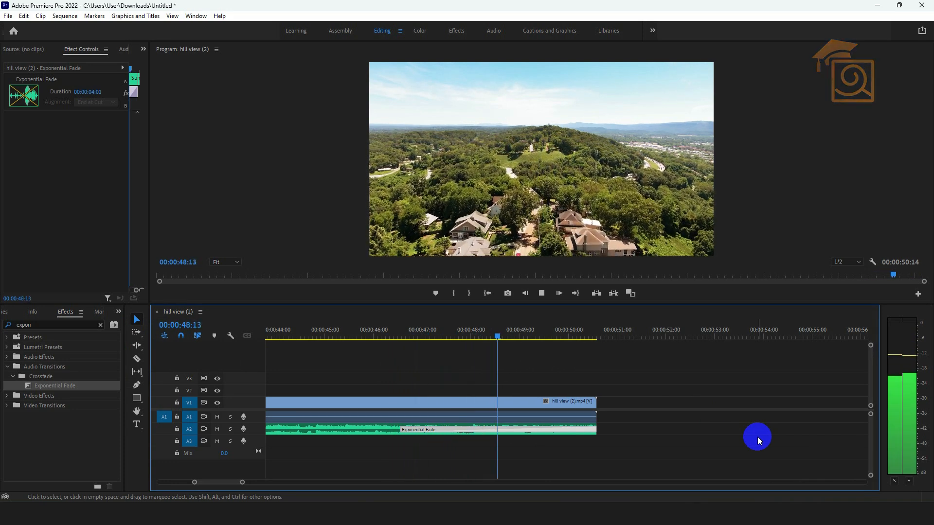
key(space)
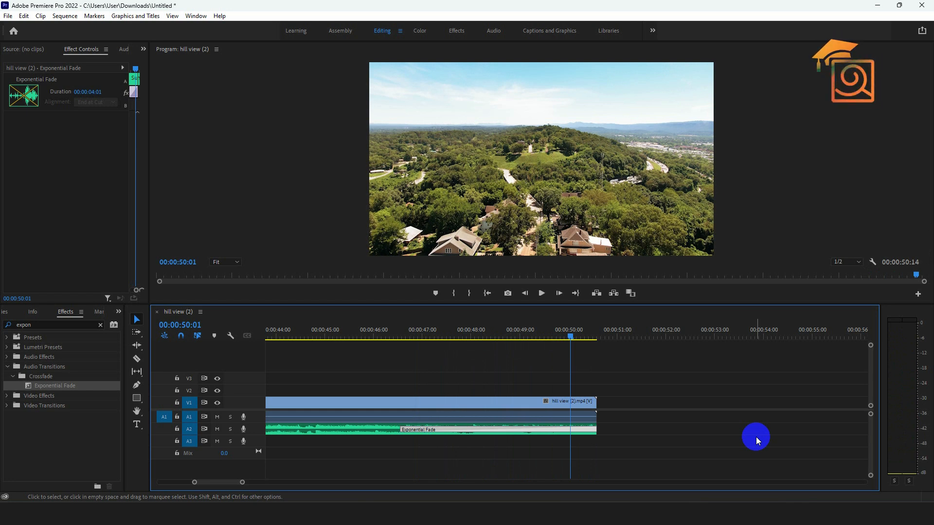
key(ctrl+z)
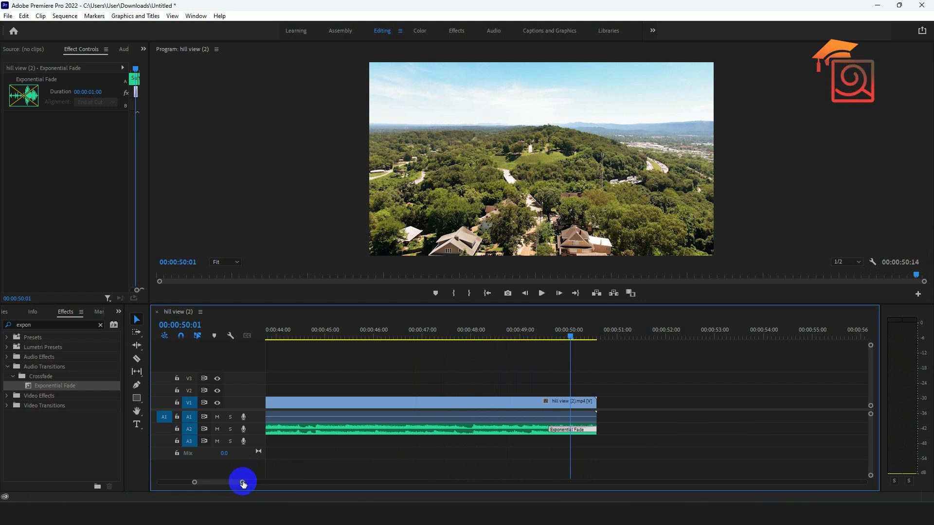
Place the Snowy Peaks pt I audio on track A3, starting where the music clip on A2 ends.
drag(243, 483, 347, 462)
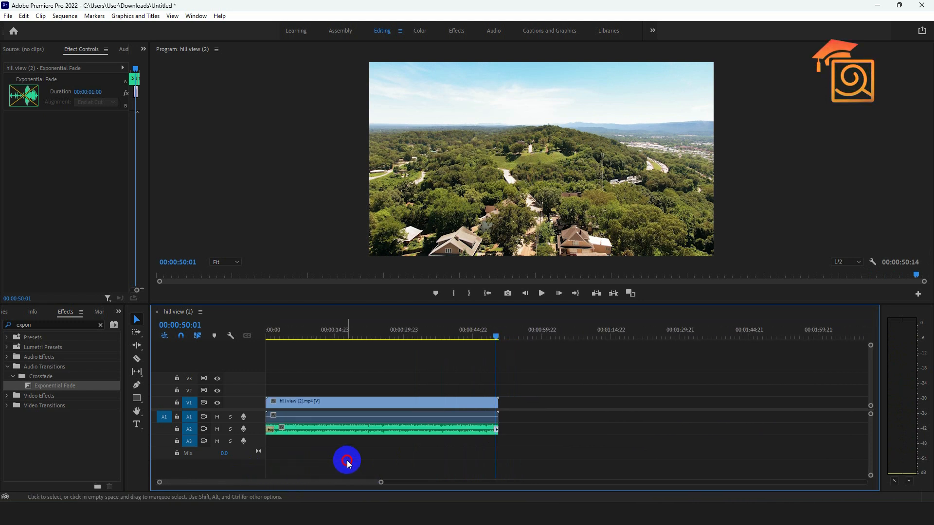
click(380, 430)
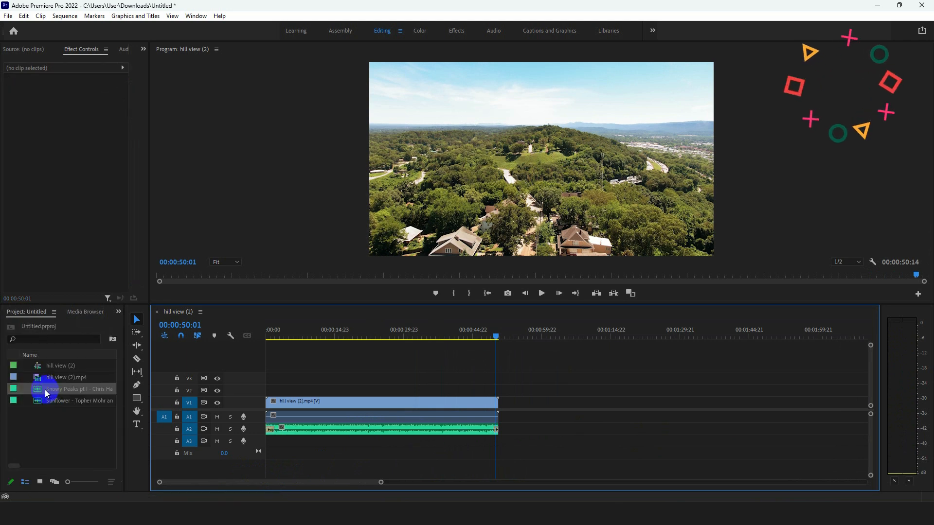
drag(47, 394, 495, 444)
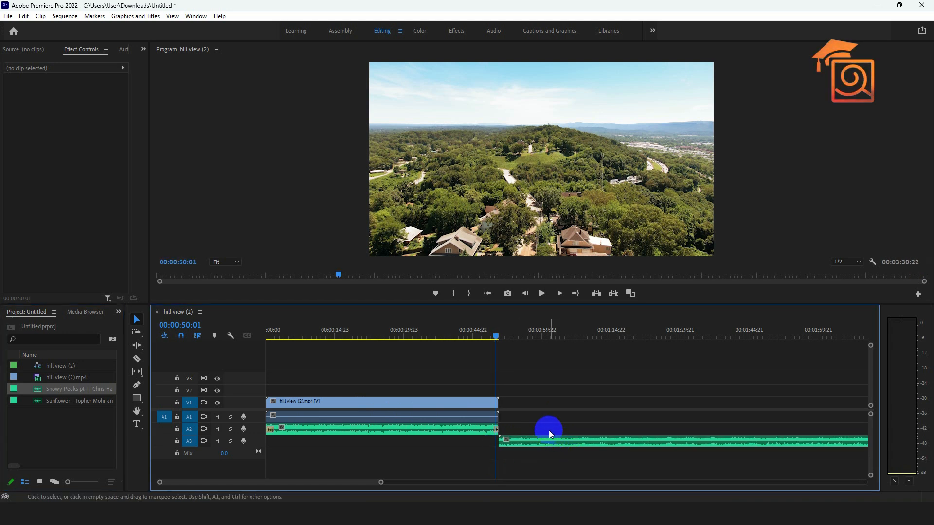
Delete the Exponential Fade at the end of the A2 music clip and play the changeover between the two music clips.
key(equal)
key(equal)
key(equal)
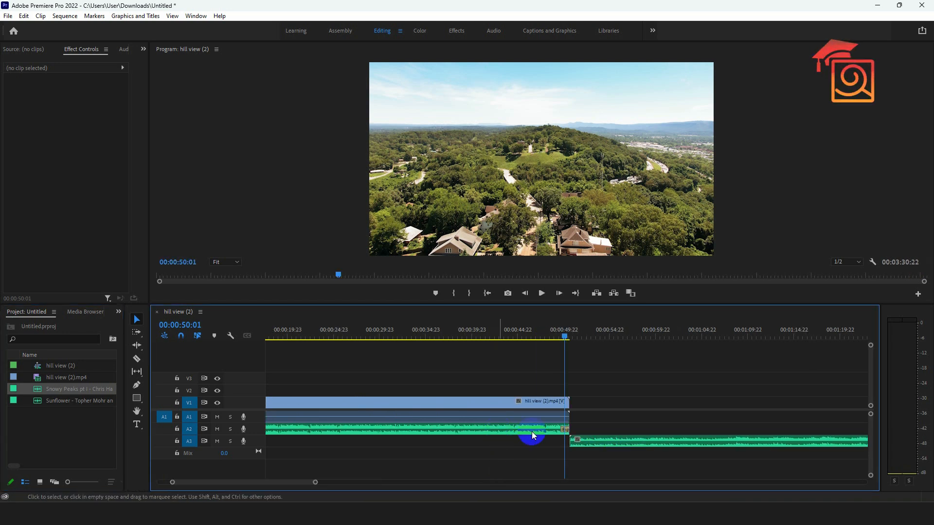
click(570, 434)
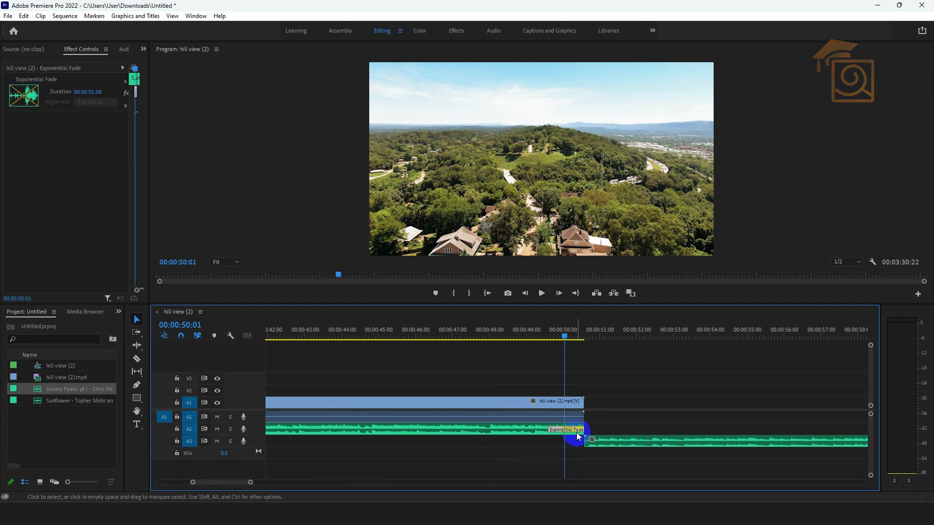
key(Delete)
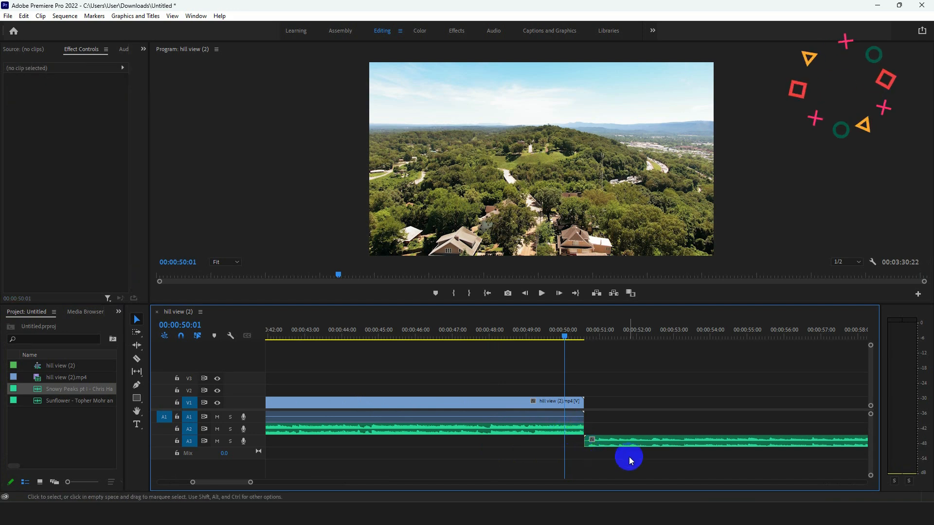
key(space)
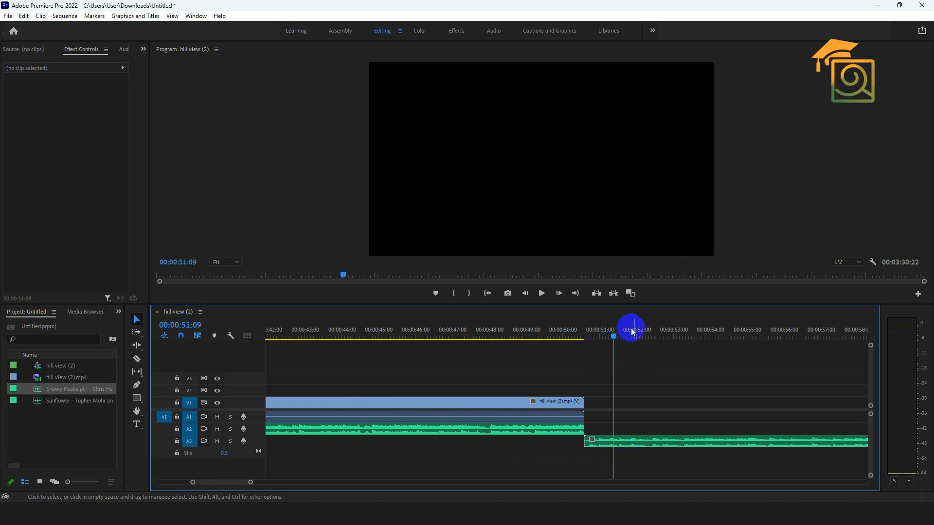
drag(627, 330, 547, 334)
key(space)
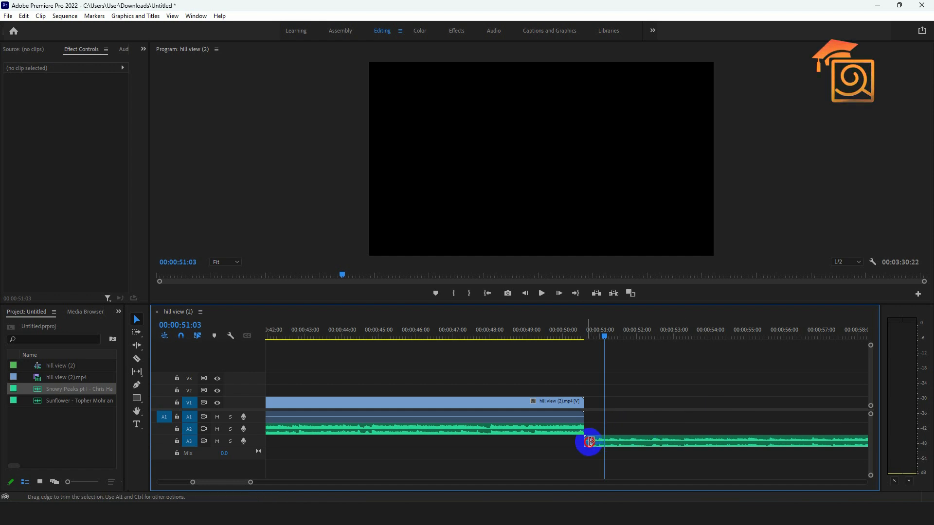
Overlap the Snowy Peaks clip on A3 with the end of the A2 clip and apply Exponential Fade to both clips where they meet.
mouse_move(590, 441)
mouse_down()
mouse_move(619, 442)
mouse_move(601, 446)
mouse_up()
drag(611, 346, 574, 346)
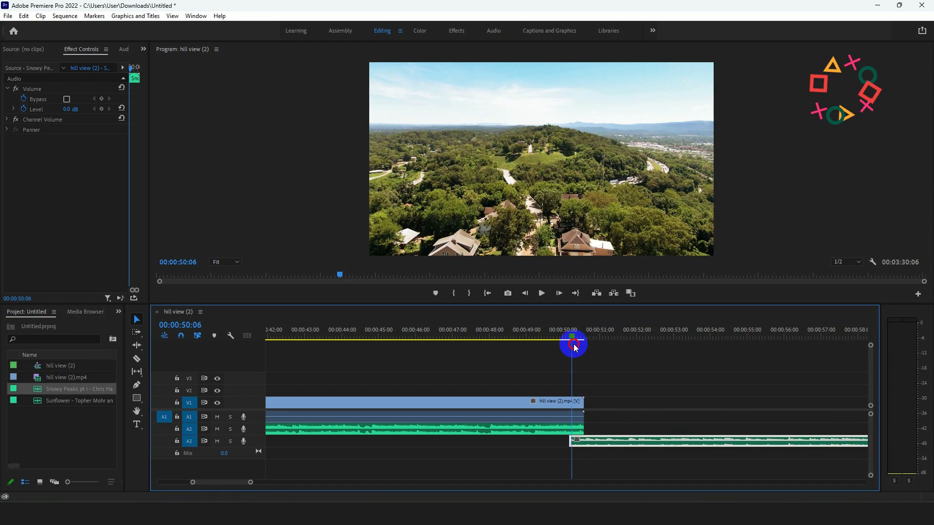
click(548, 430)
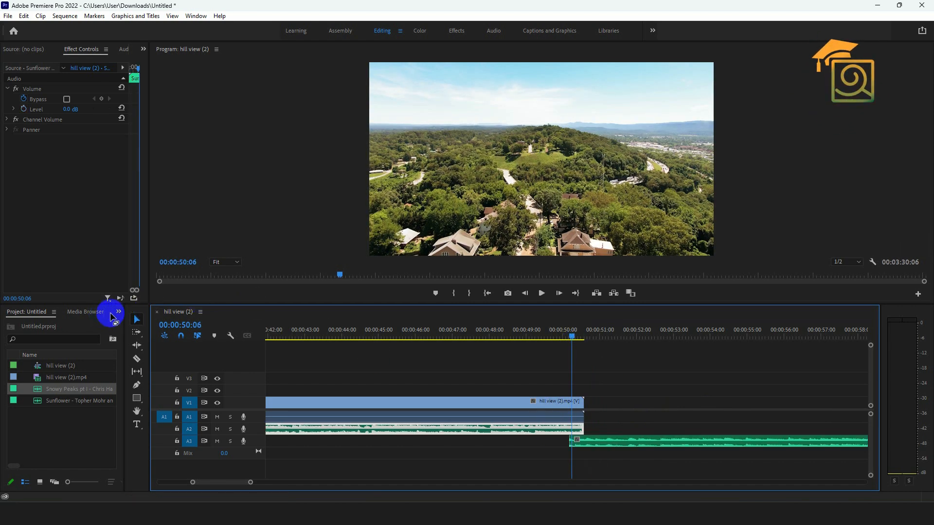
click(119, 313)
click(127, 372)
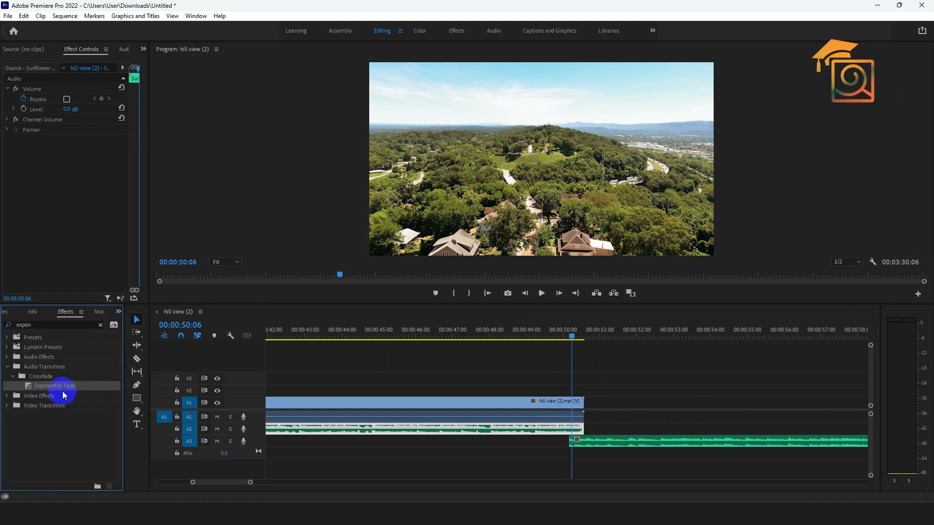
drag(65, 388, 583, 428)
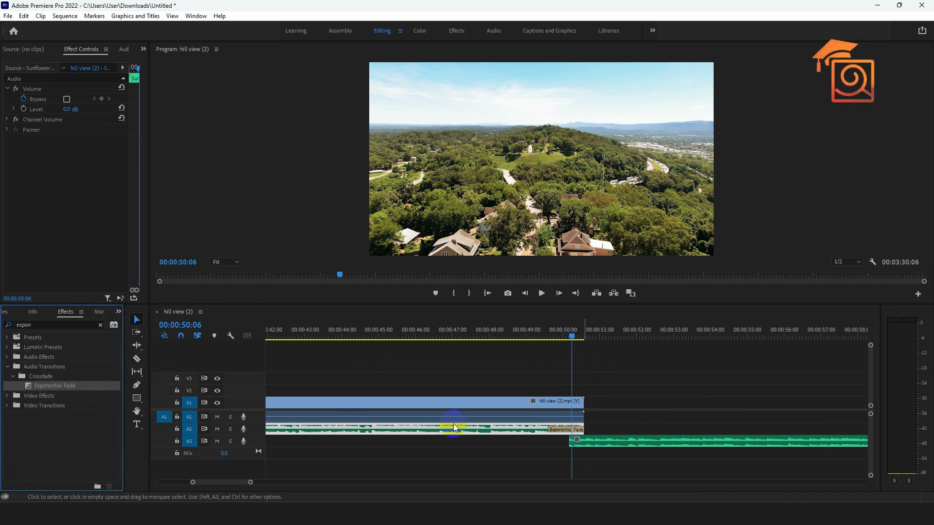
drag(66, 379, 608, 453)
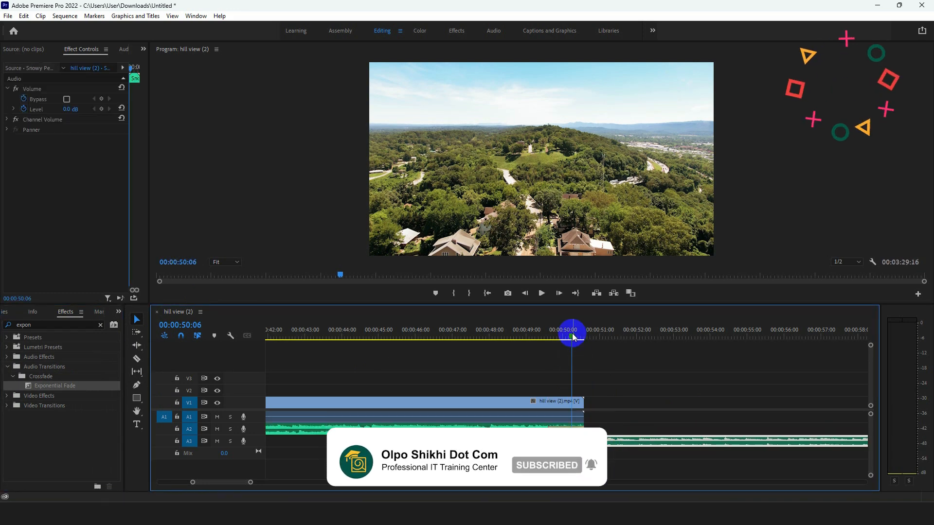
Play the overlap between the A2 and A3 music clips to check how the two exponential fades blend.
drag(573, 336, 537, 340)
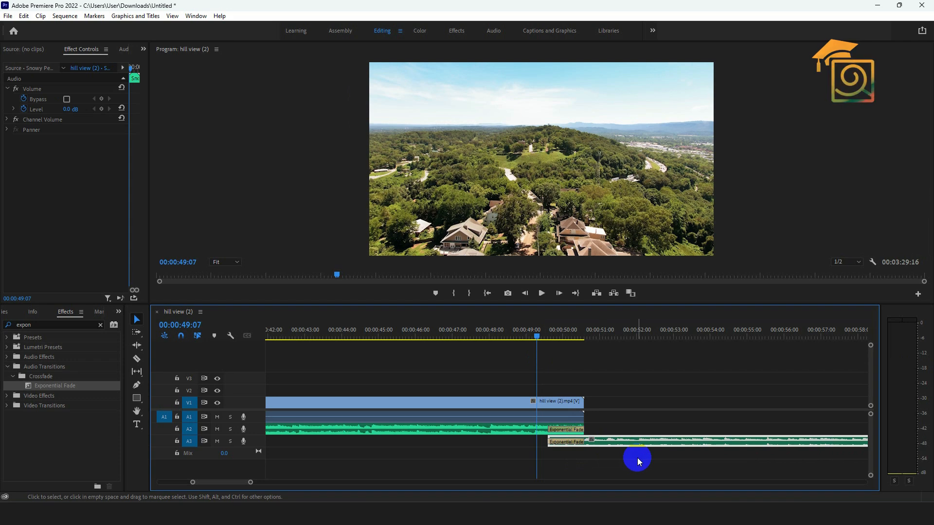
key(space)
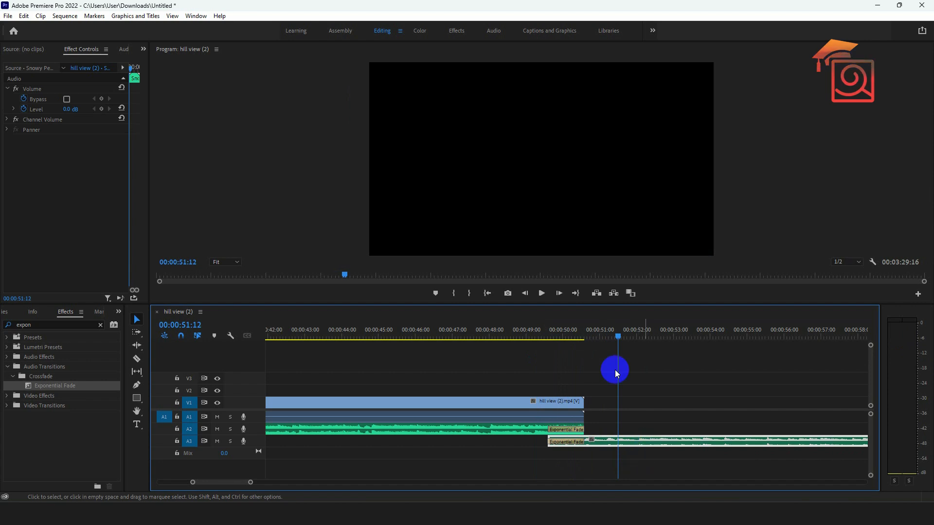
drag(616, 340, 530, 335)
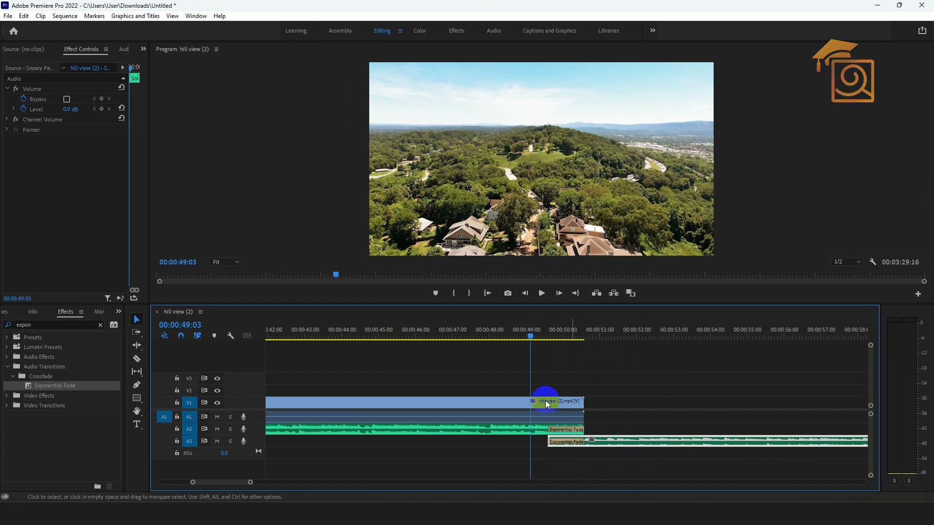
Shift the hill view video clip later to end at 00:00:55:10, covering the music overlap, and play through the crossfade.
drag(547, 404, 725, 407)
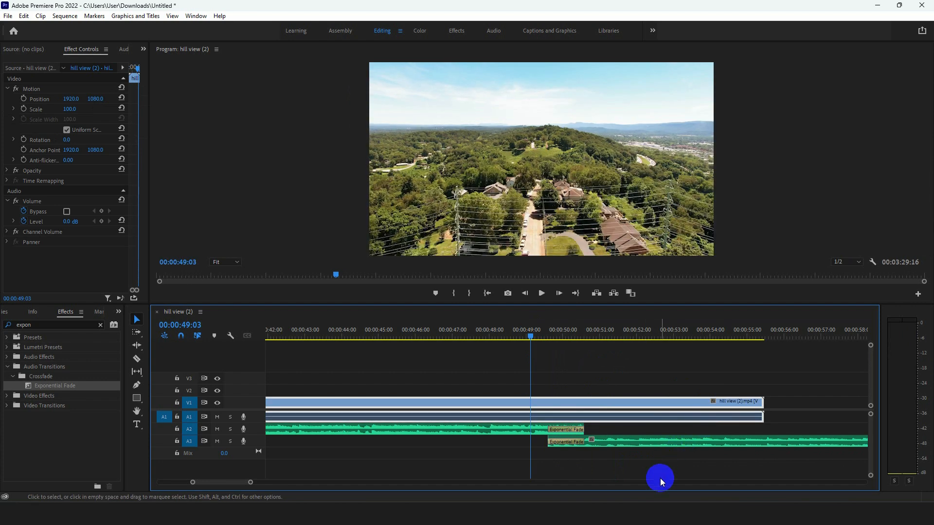
key(space)
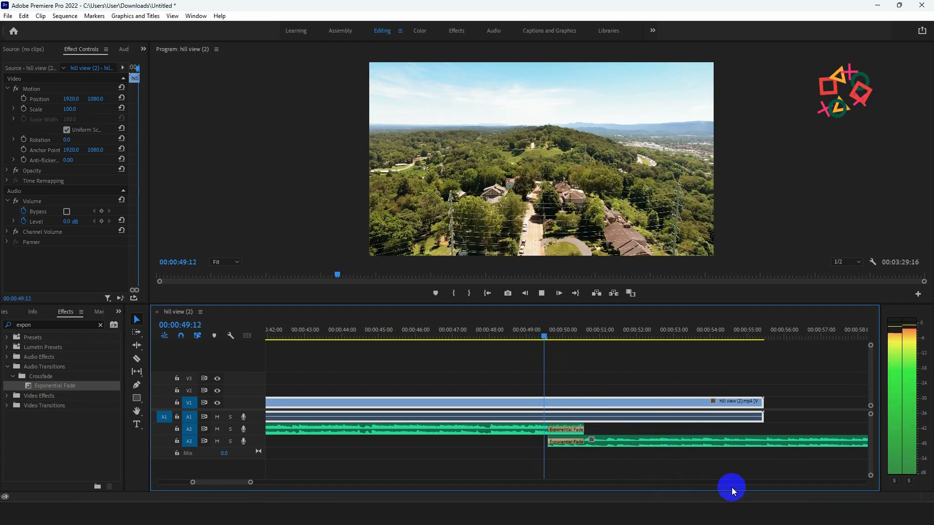
key(space)
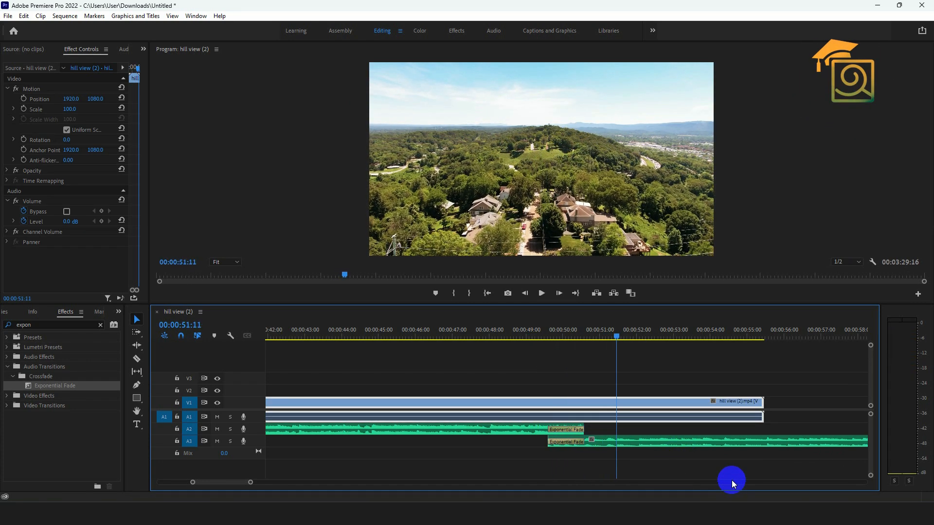
drag(616, 334, 535, 331)
key(space)
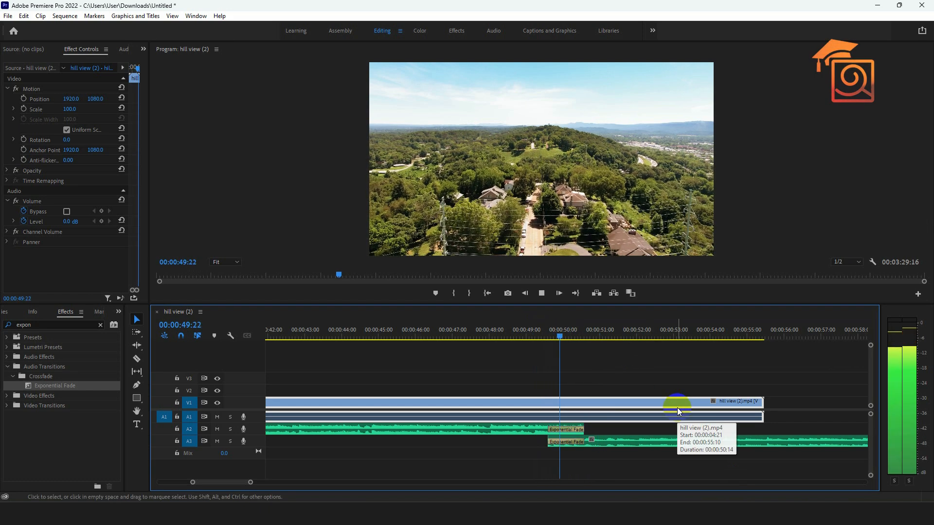
key(space)
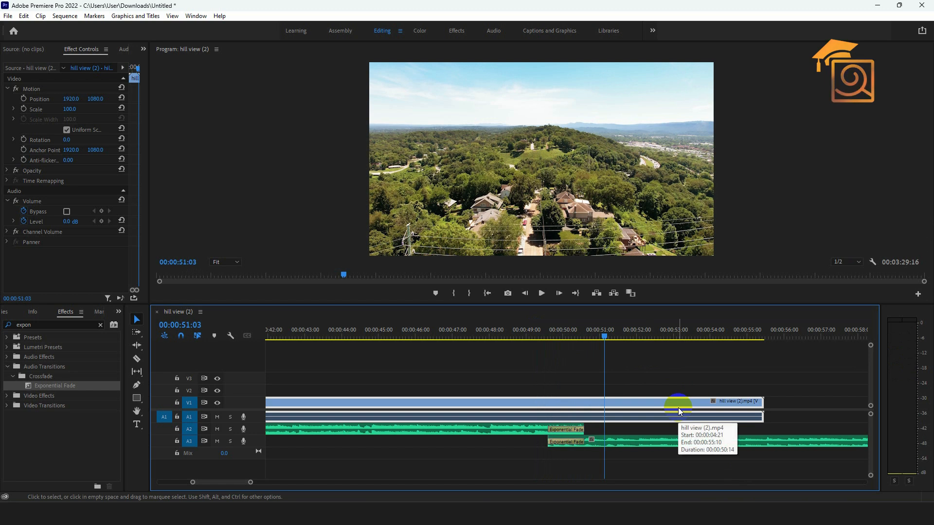
Move the hill view video clip back to the sequence start and delete the Snowy Peaks clip from A3.
drag(193, 484, 59, 474)
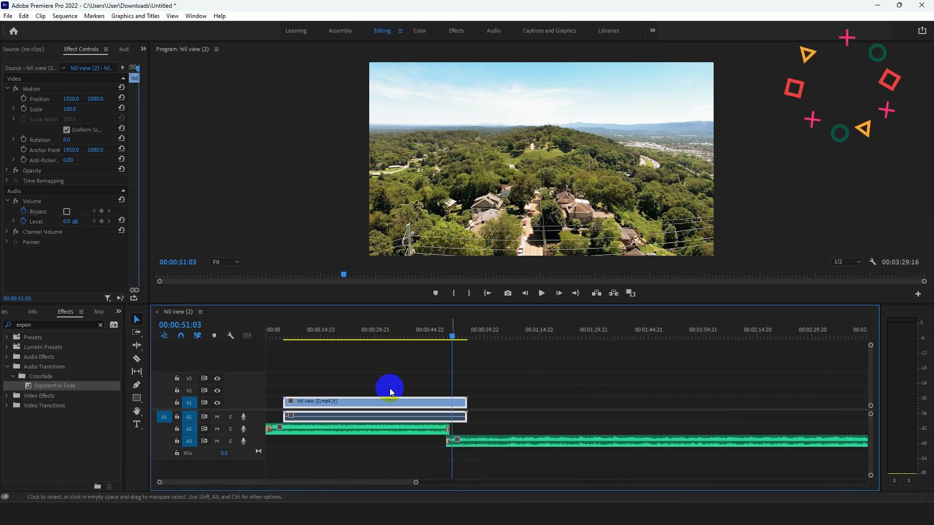
drag(372, 400, 345, 405)
drag(477, 414, 503, 452)
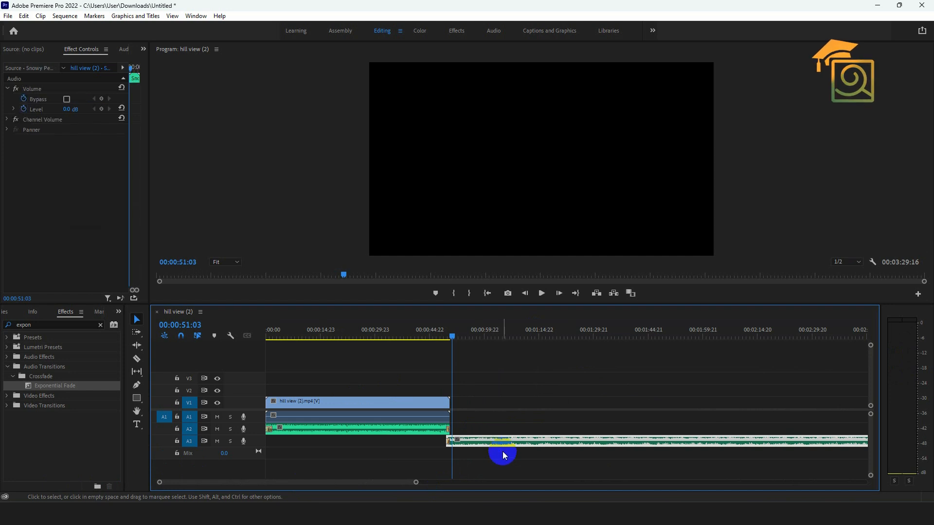
key(Delete)
Select the music clip on A2, move the playhead to 00:00:09:21, and increase the height of track A2.
click(444, 429)
drag(452, 334, 302, 349)
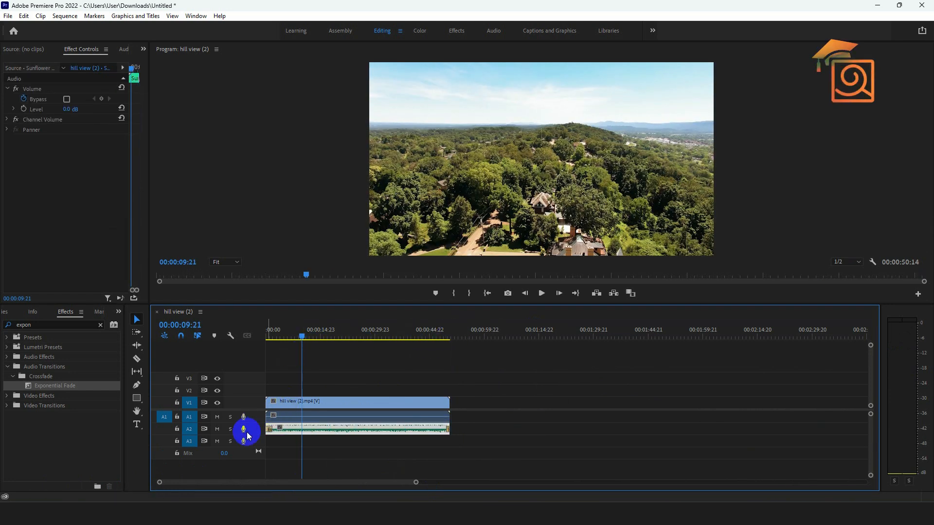
drag(252, 434, 251, 447)
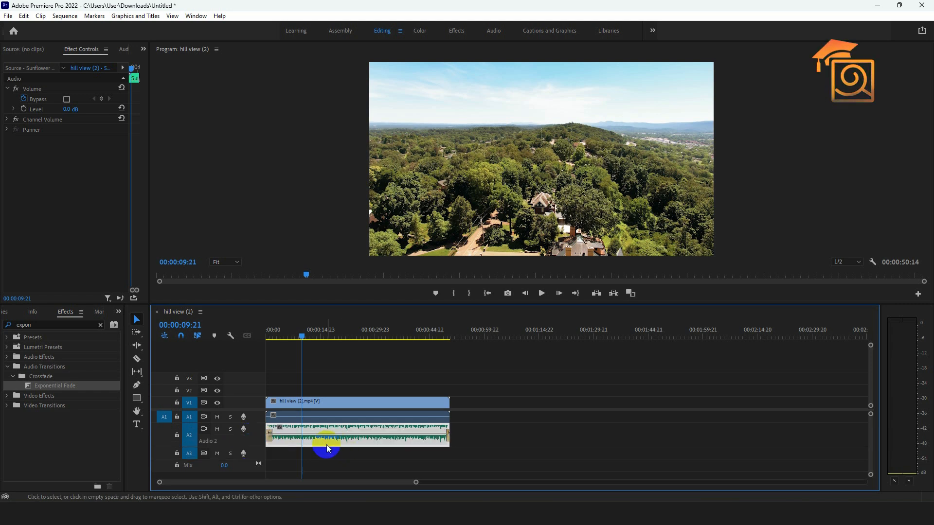
drag(416, 482, 353, 478)
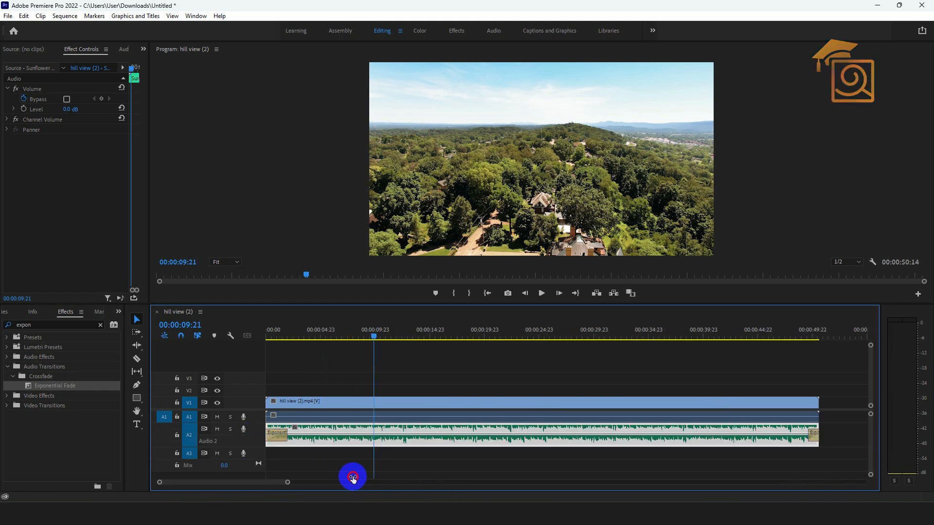
Lower the A2 music clip's volume to about -2.7 dB and add a Pen tool volume keyframe on each side of the playhead.
click(413, 458)
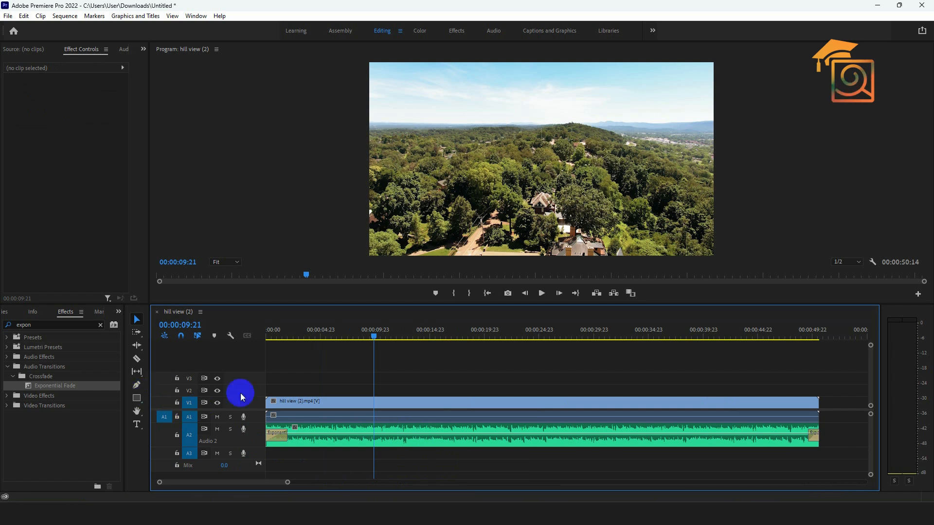
drag(378, 433, 380, 435)
click(137, 385)
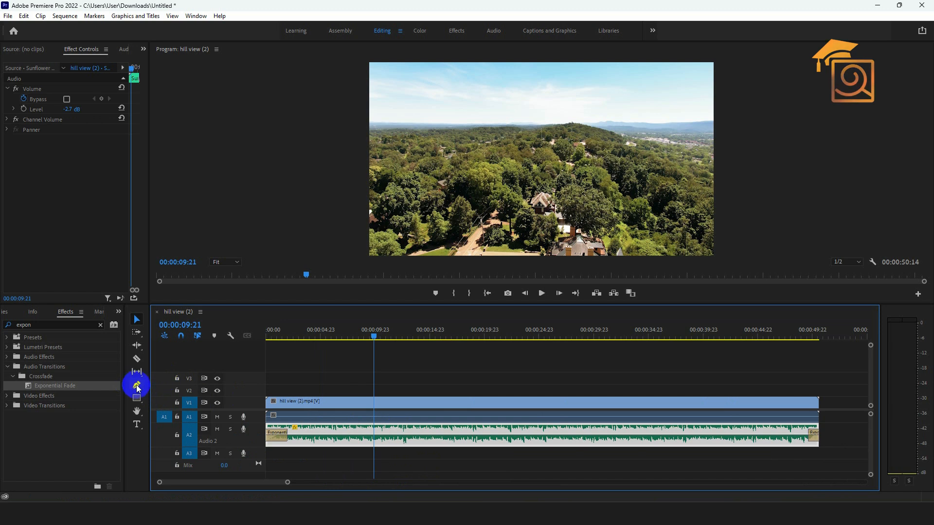
click(327, 434)
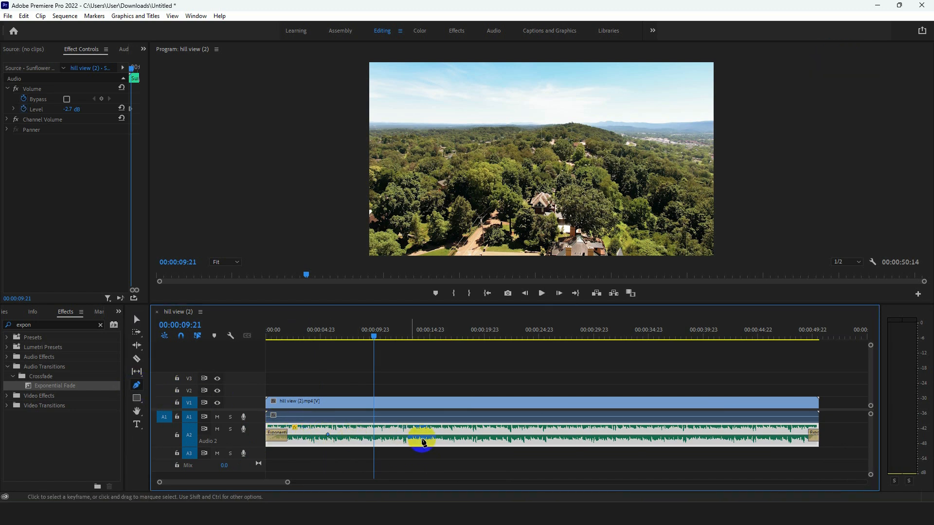
click(460, 435)
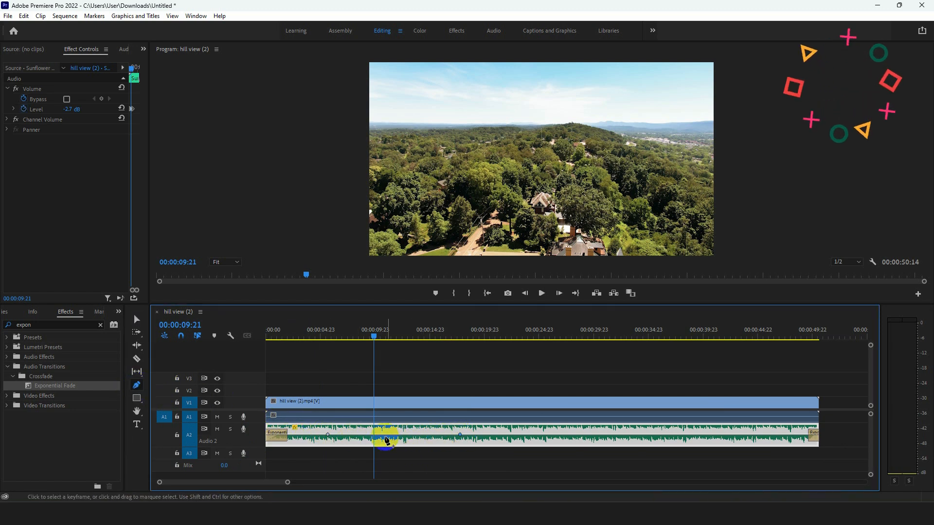
Add a third volume keyframe between the two existing ones, try lowering the keyframe levels, and undo the level changes.
drag(383, 434, 384, 442)
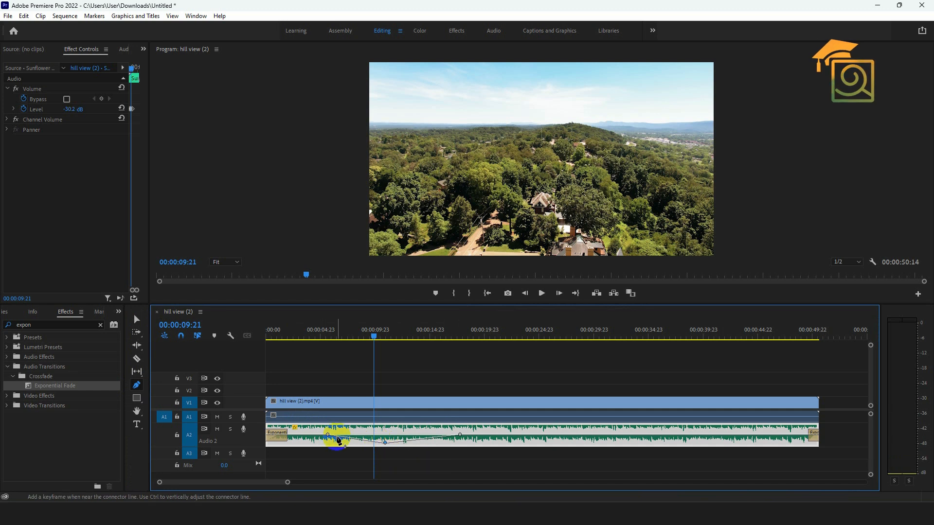
drag(327, 435, 330, 444)
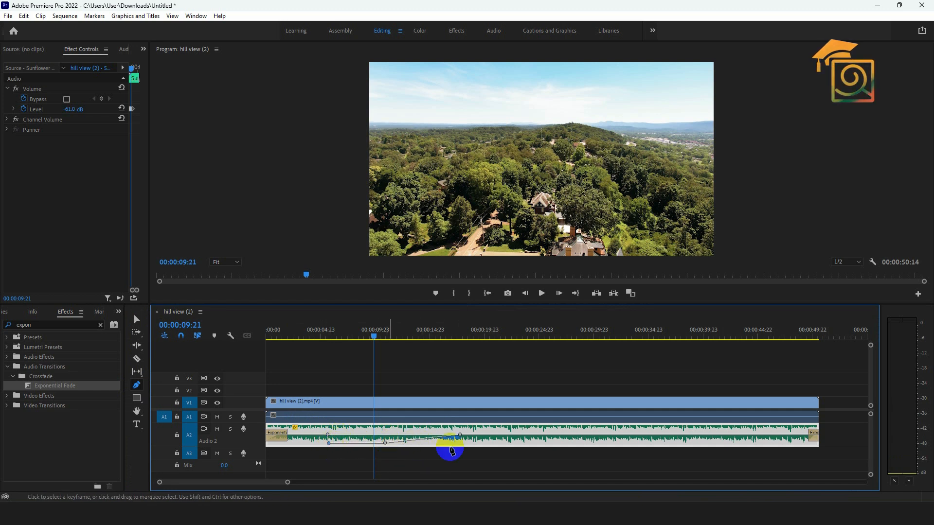
mouse_move(450, 436)
mouse_down()
mouse_move(457, 444)
mouse_move(444, 438)
mouse_up()
key(ctrl+z)
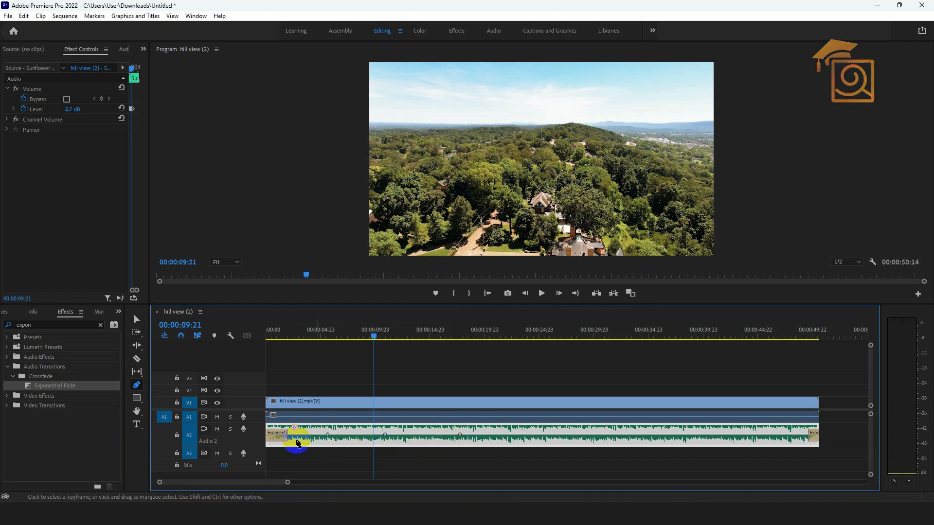
Switch back to the Selection tool and delete the Exponential Fade transition at the start of the A2 music clip.
key(v)
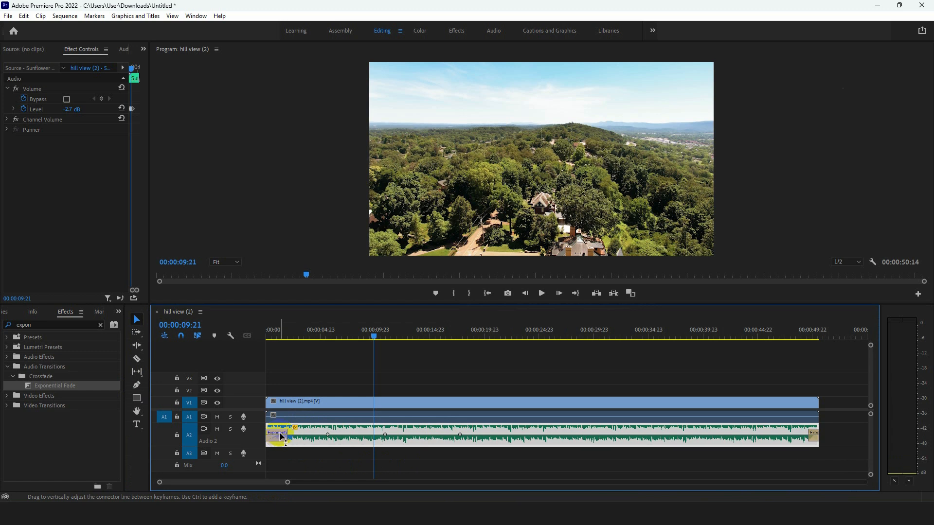
key(Delete)
key(ctrl+z)
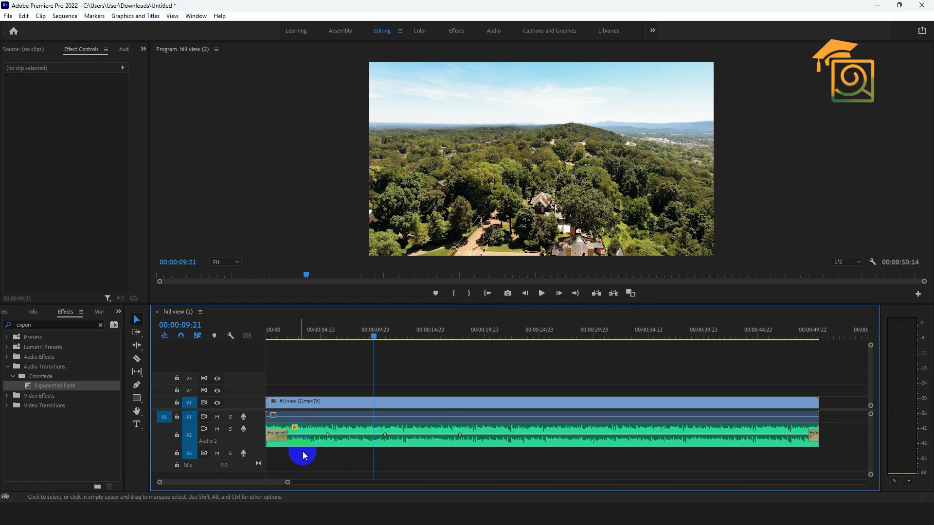
click(283, 439)
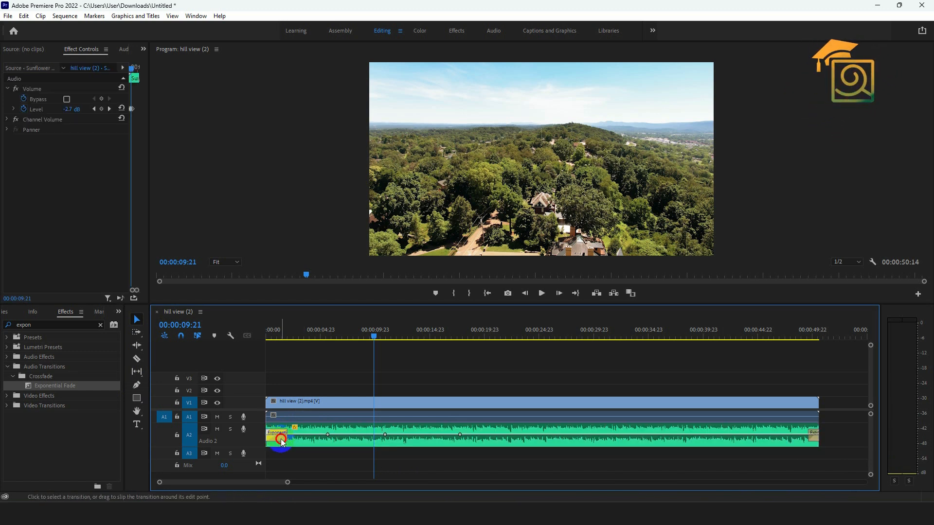
click(267, 389)
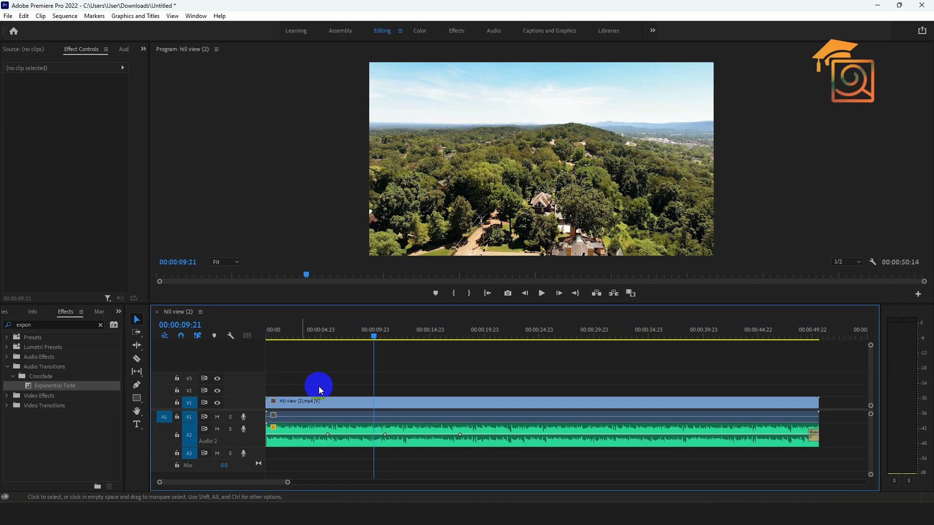
Move the first volume keyframe to the start of the music clip, set it to about -18 dB, and play the fade-in.
click(327, 434)
drag(328, 437, 264, 446)
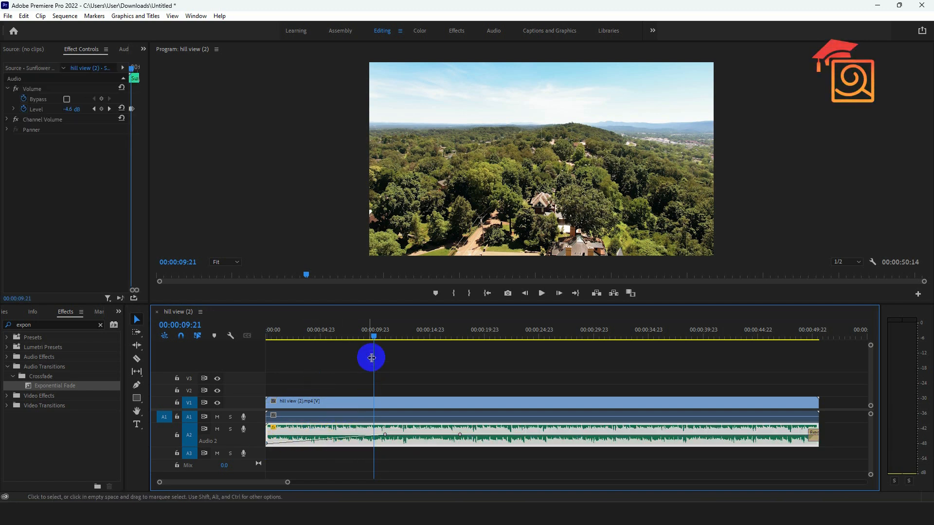
drag(374, 335, 217, 346)
key(space)
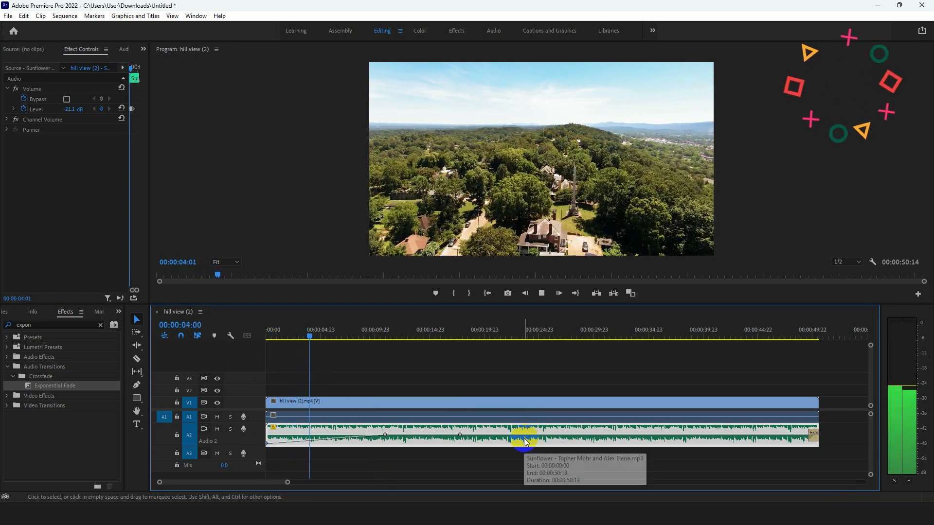
key(space)
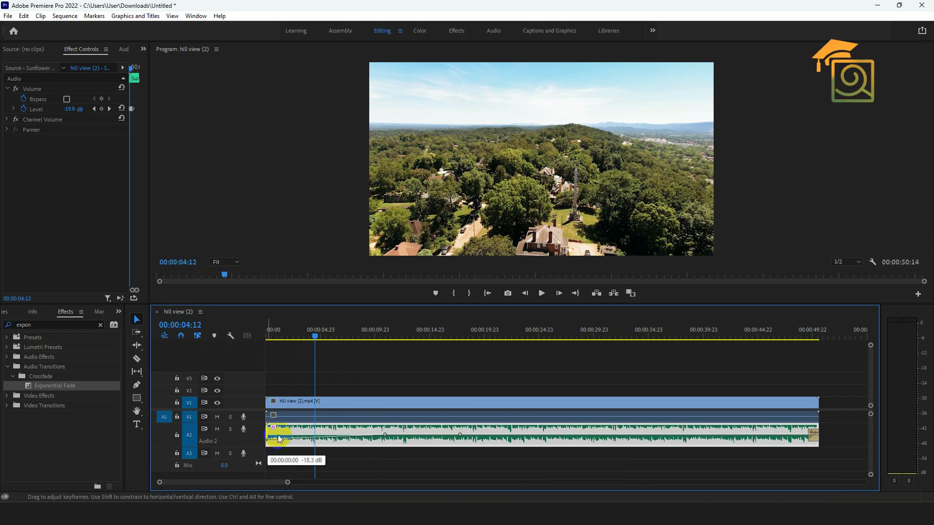
drag(317, 330, 224, 349)
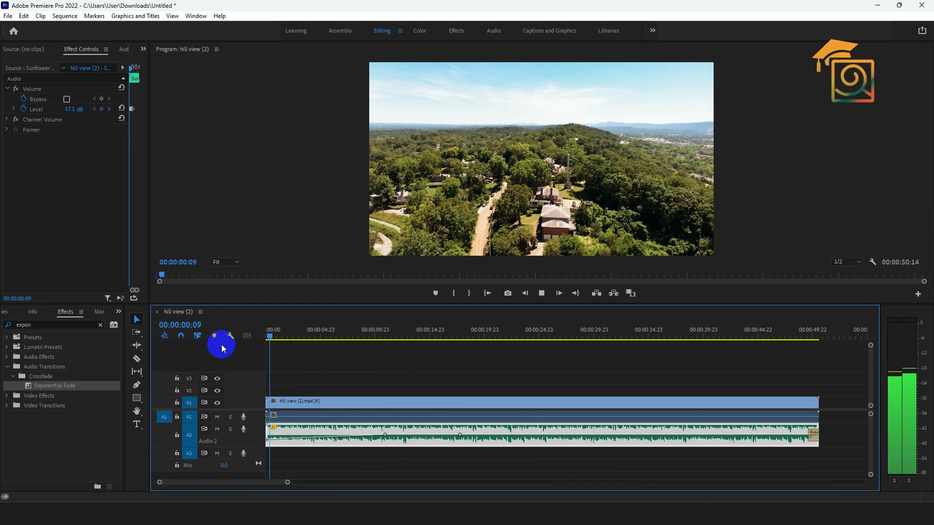
key(space)
Lower the starting keyframe further, raise the keyframe at 00:00:10:21 to about 2.2 dB, and play the fade-in from the start.
drag(268, 443, 269, 448)
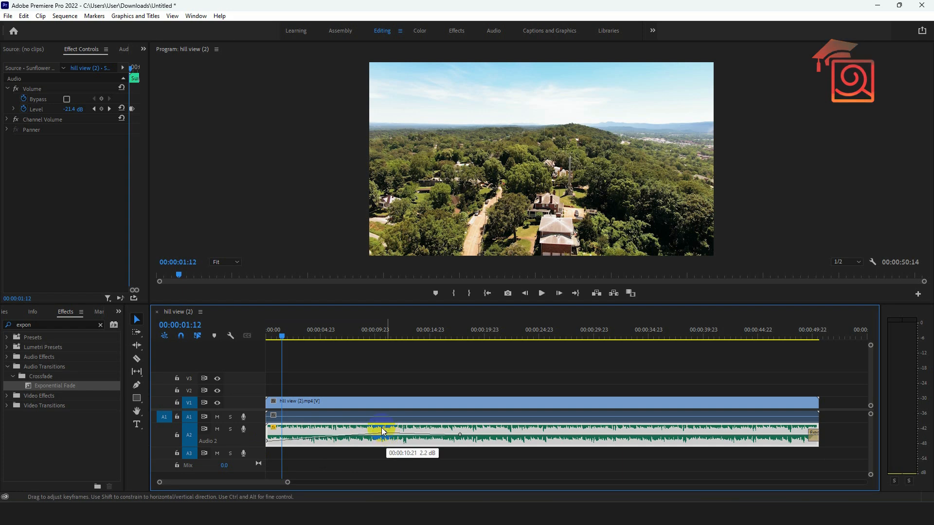
drag(283, 334, 248, 341)
key(space)
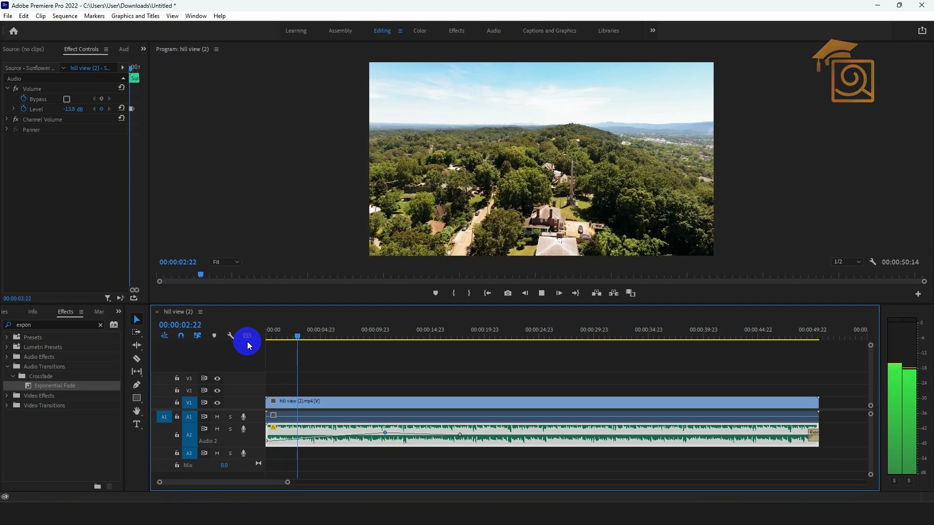
key(space)
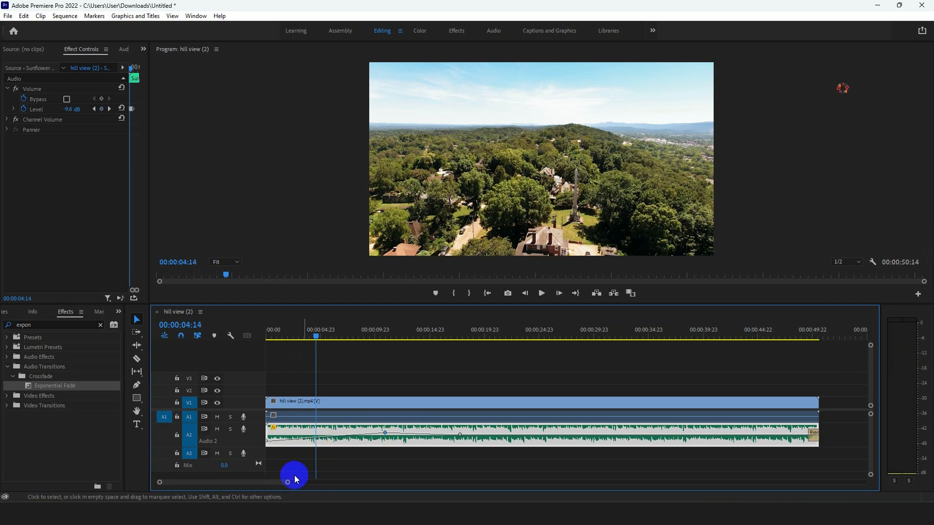
drag(288, 481, 413, 474)
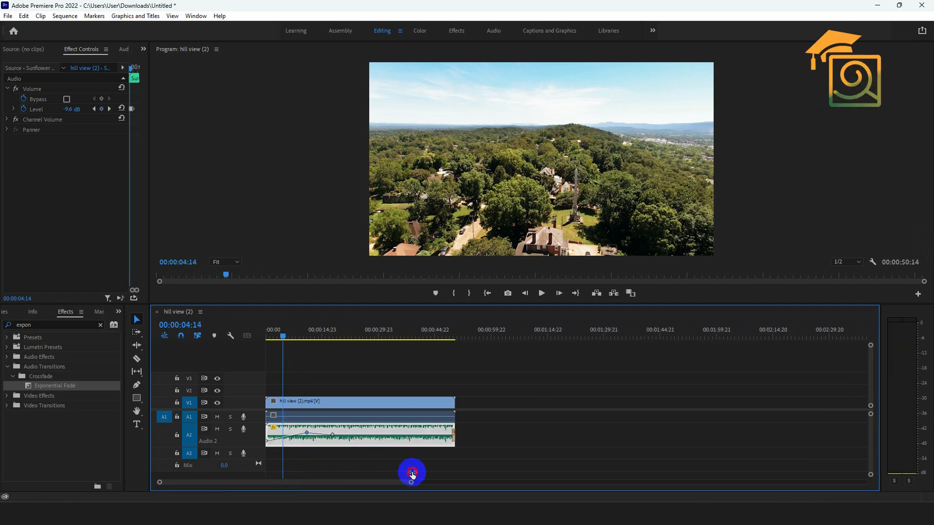
click(484, 430)
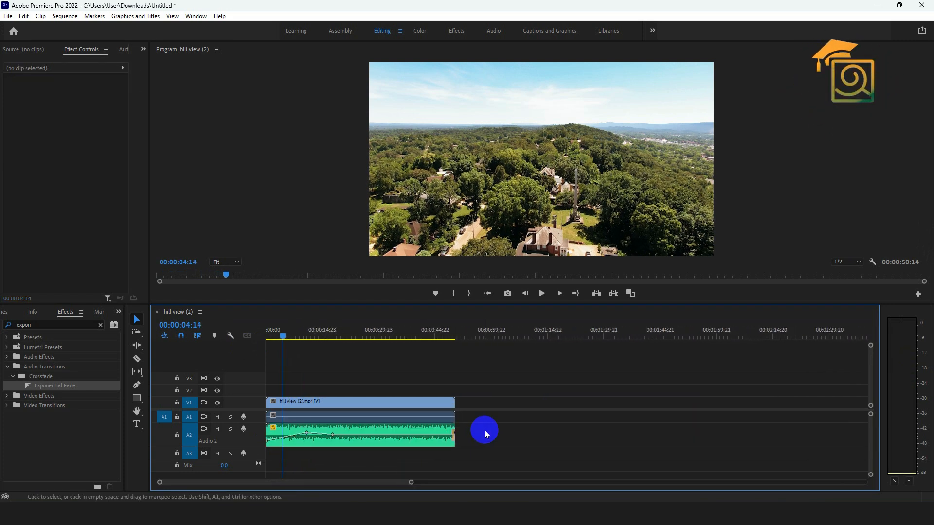